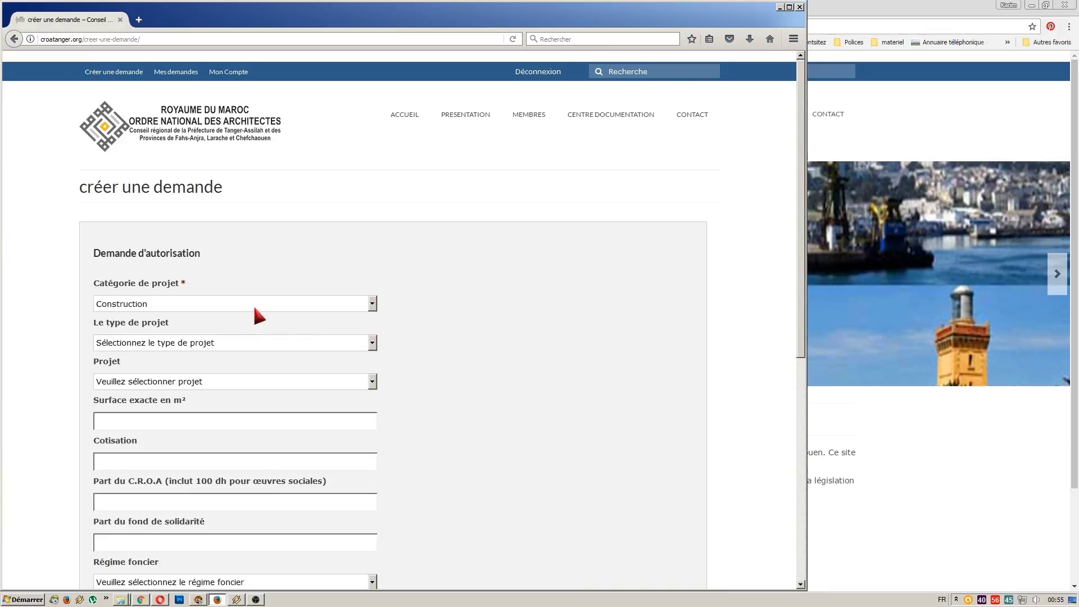
# Set the project category to Construction, the type to Villas, the project to Villas isolees and the exact surface to 1400 m²
pyautogui.click(191, 306)
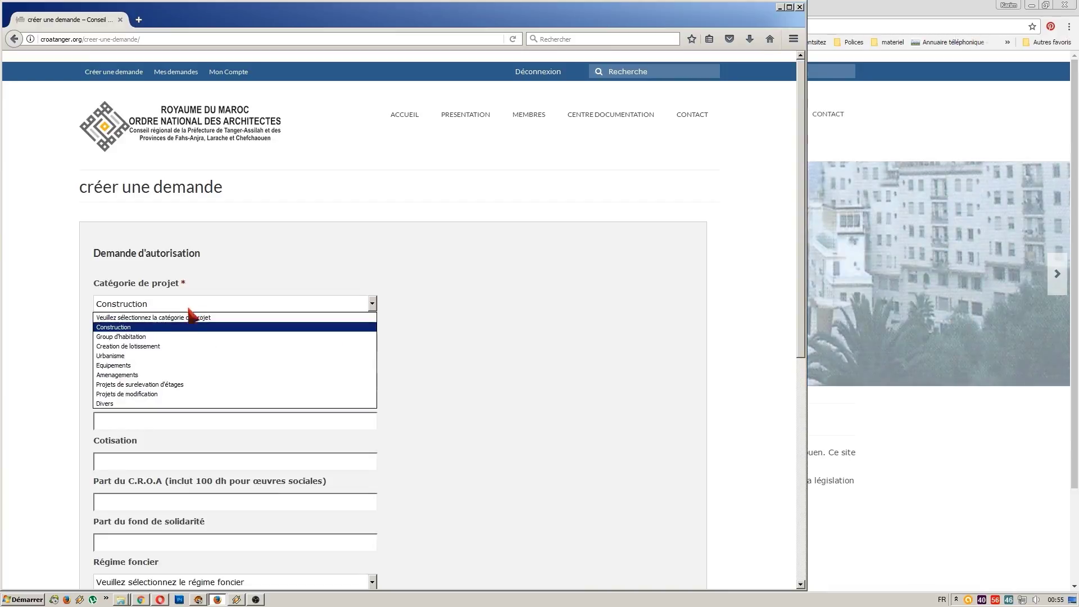
pyautogui.click(140, 340)
pyautogui.click(147, 343)
pyautogui.click(138, 366)
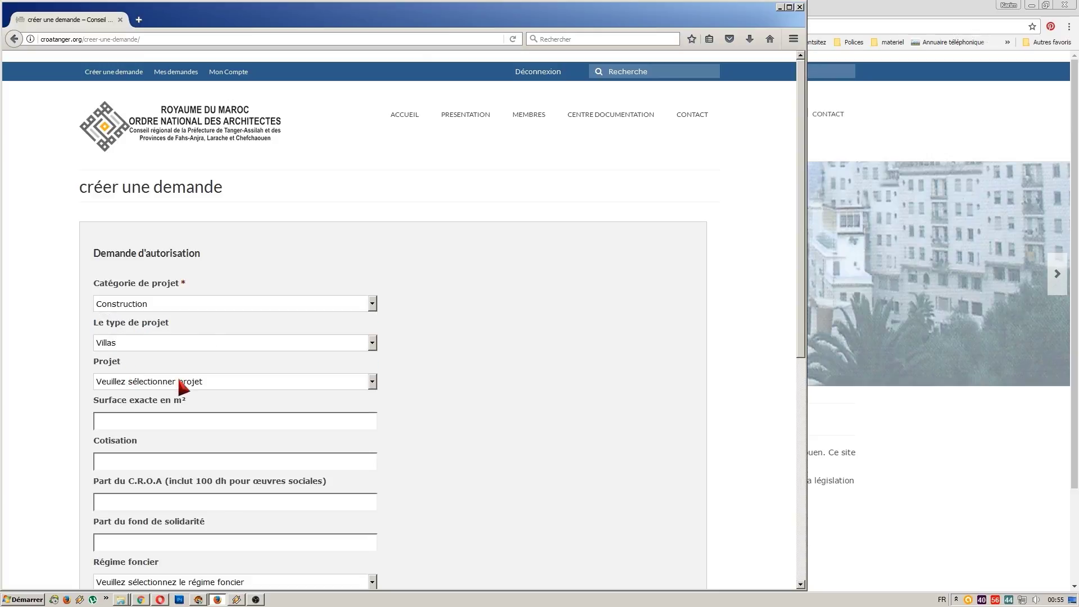
pyautogui.click(177, 381)
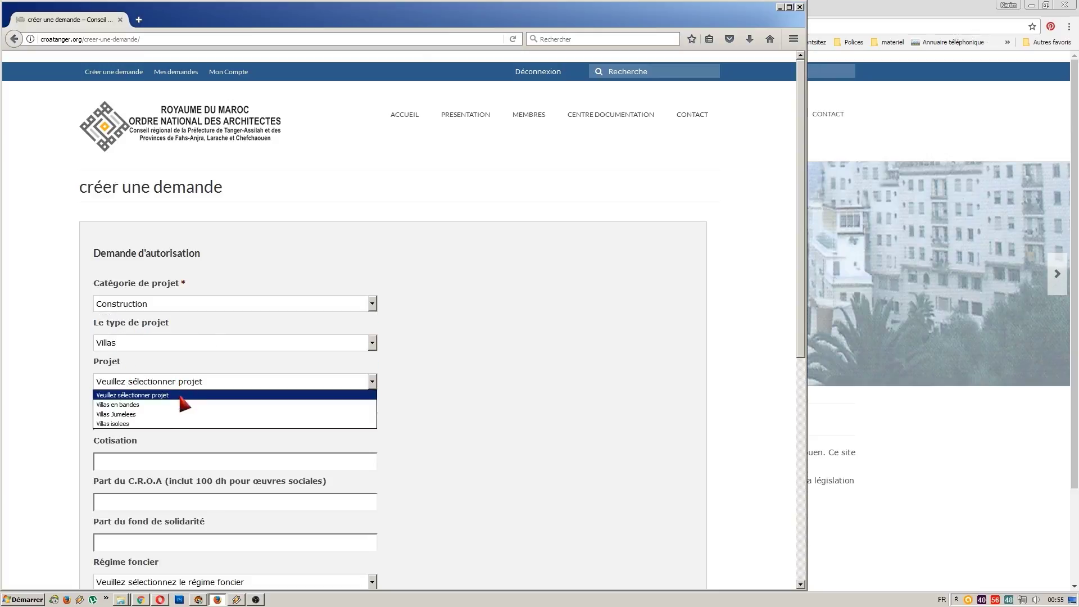
pyautogui.click(151, 425)
pyautogui.click(115, 421)
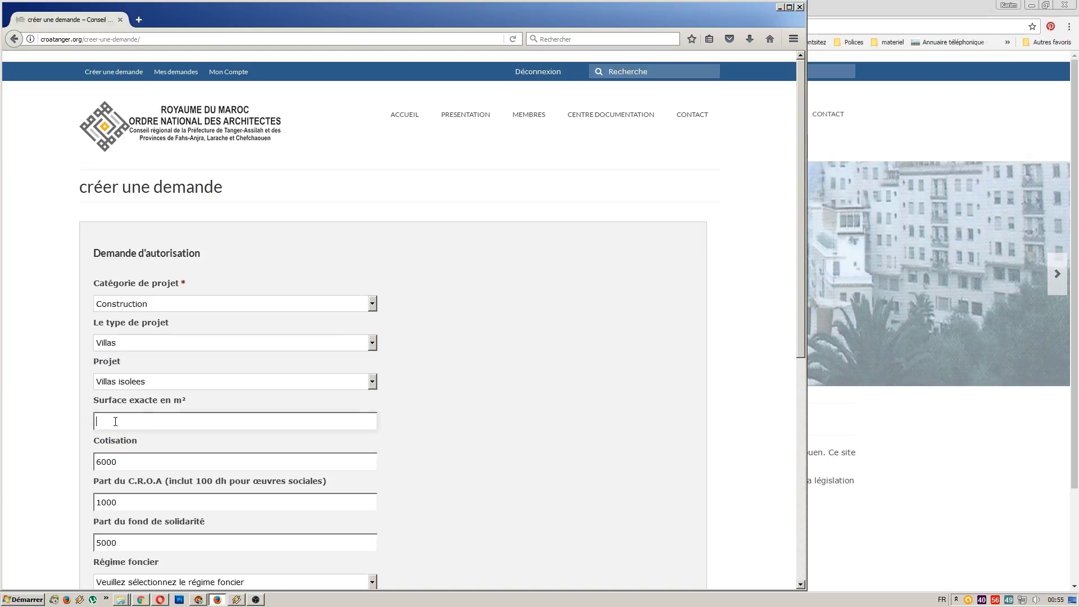
pyautogui.write('1400')
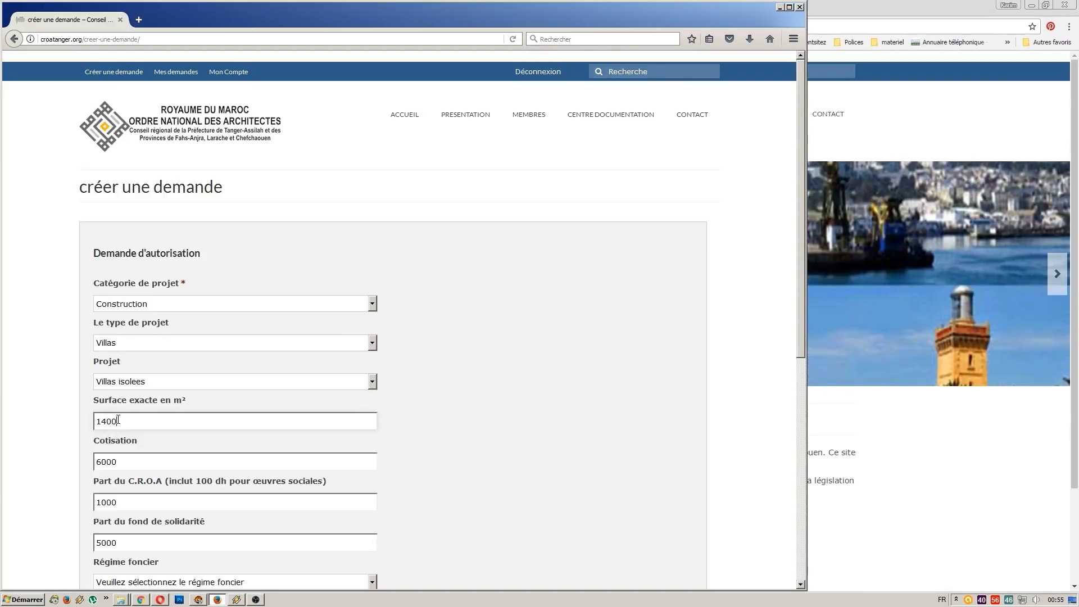
# Set the land regime to Immatriculation foncière with Titre Foncier, and enter the title's order number and index c
pyautogui.scroll(-5, 118, 420)
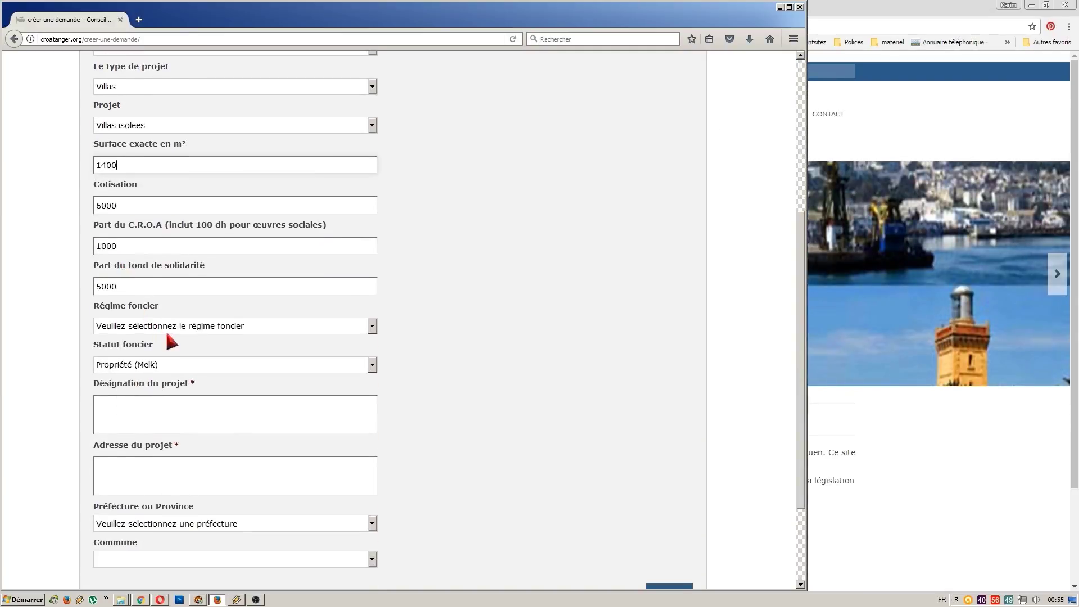
pyautogui.click(191, 328)
pyautogui.click(165, 349)
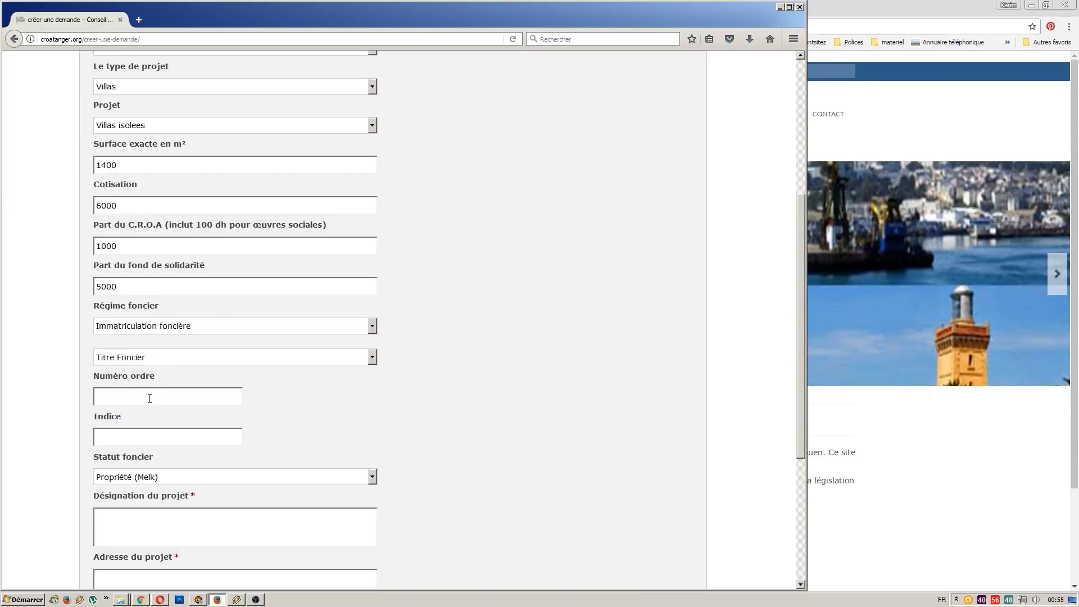
pyautogui.write('133')
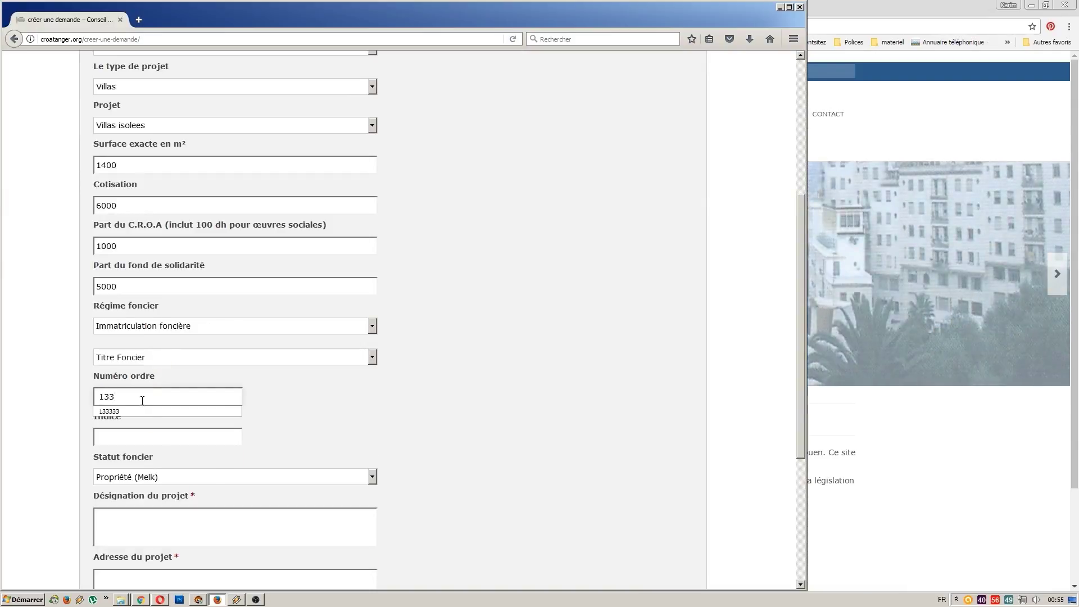
pyautogui.click(155, 435)
pyautogui.write('c')
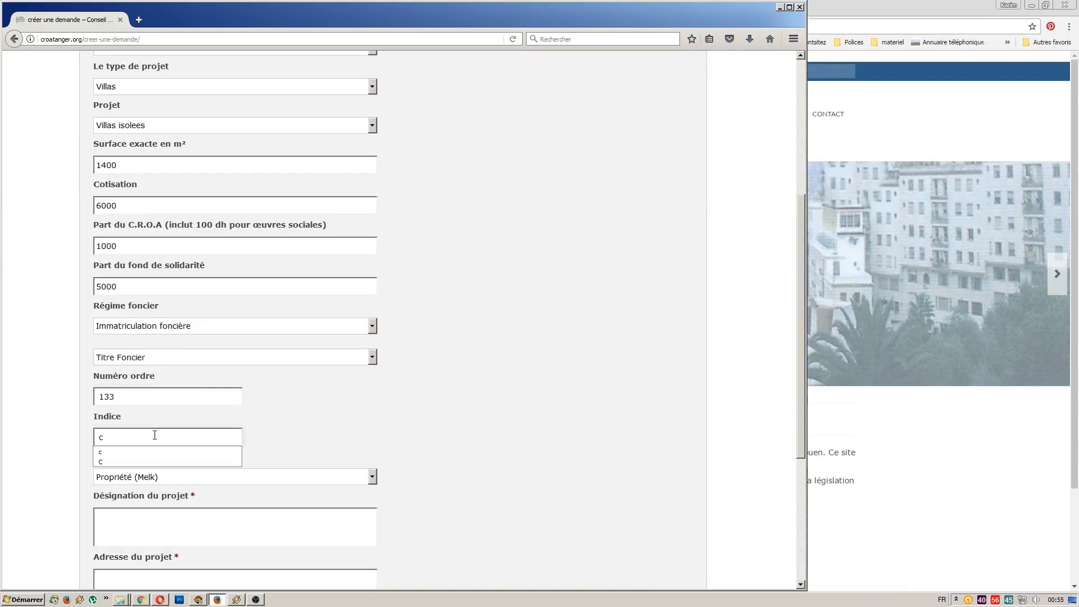
pyautogui.click(289, 434)
# Enter "villa jolie" as the project designation and fill in the project's street address
pyautogui.scroll(-6, 282, 474)
pyautogui.click(139, 321)
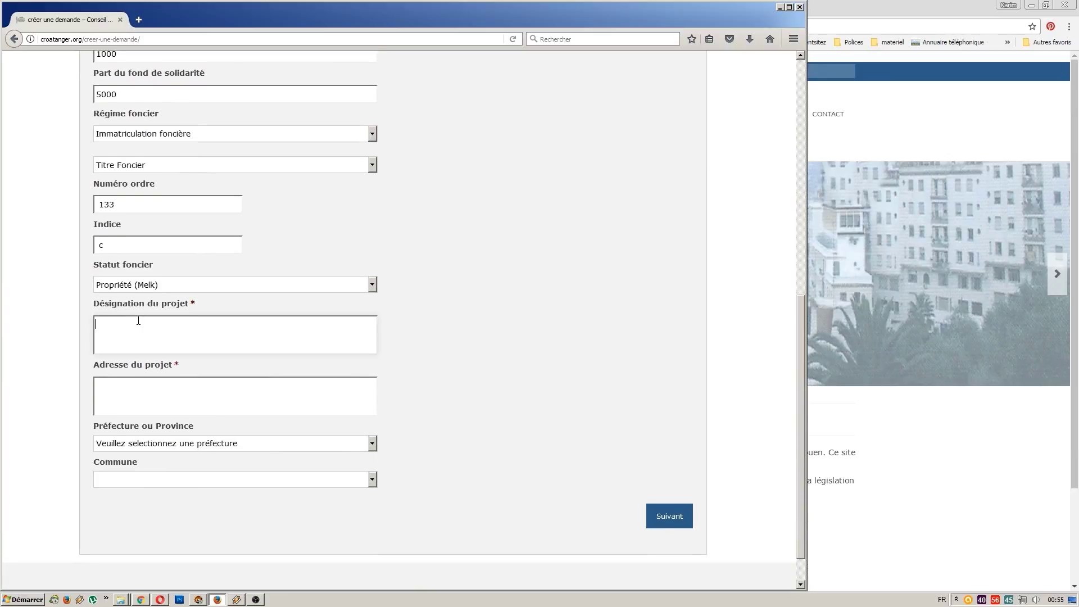
pyautogui.write('villa jolie')
pyautogui.press('Tab')
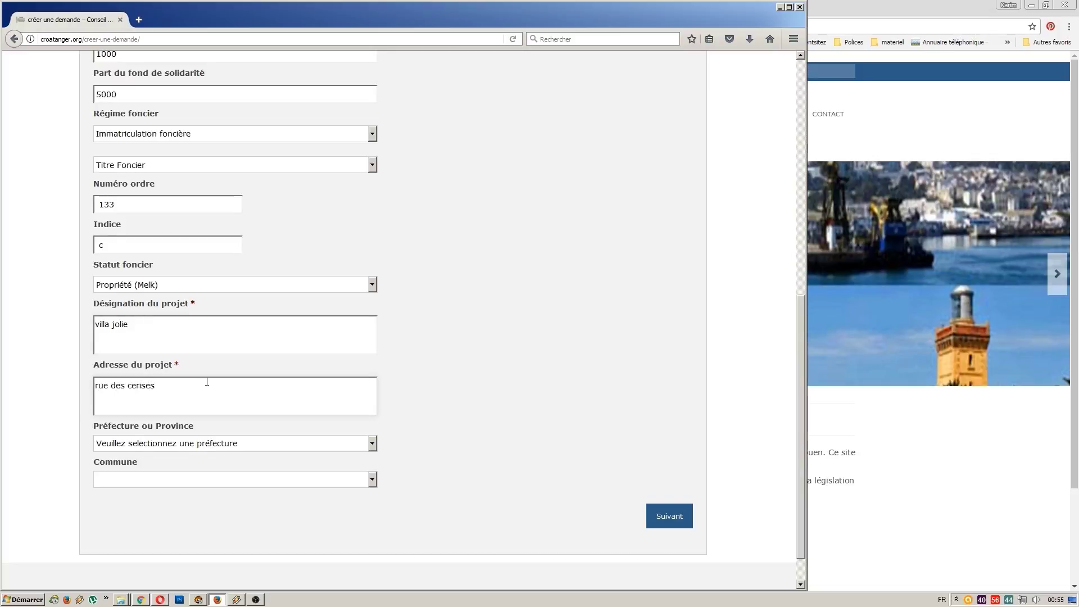
# Set the project's prefecture to FAHS-ANJRA and its commune to ANJRA, and continue to the next part of the form
pyautogui.click(250, 447)
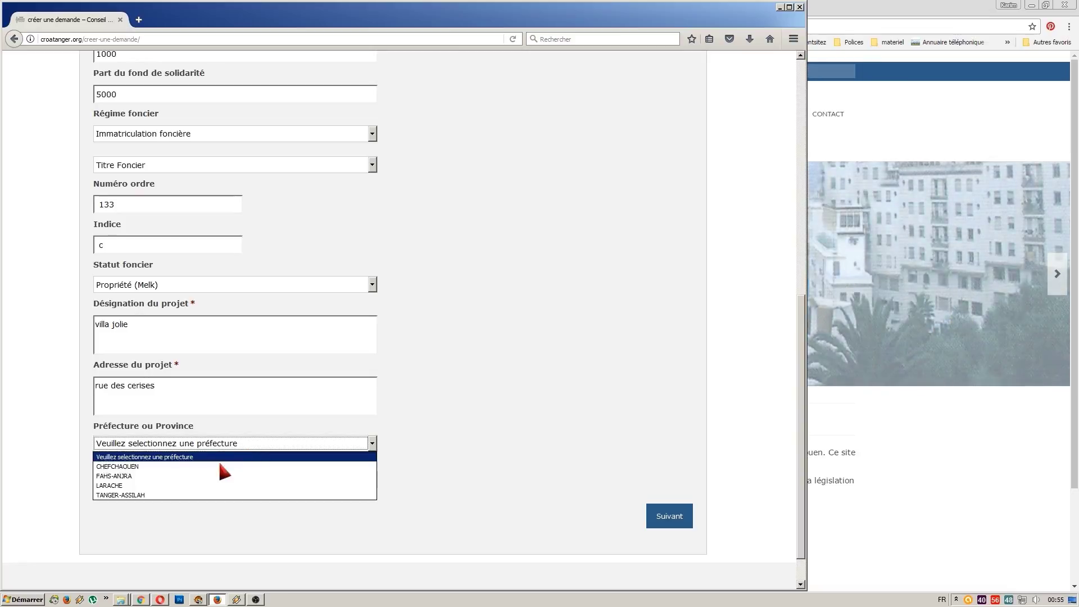
pyautogui.click(183, 478)
pyautogui.click(176, 480)
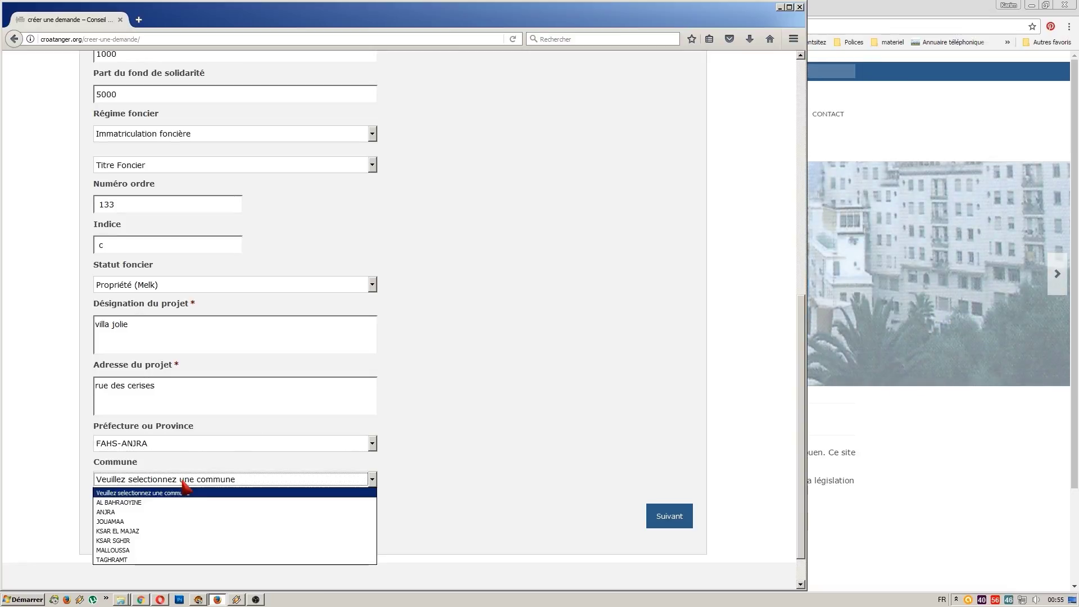
pyautogui.click(171, 513)
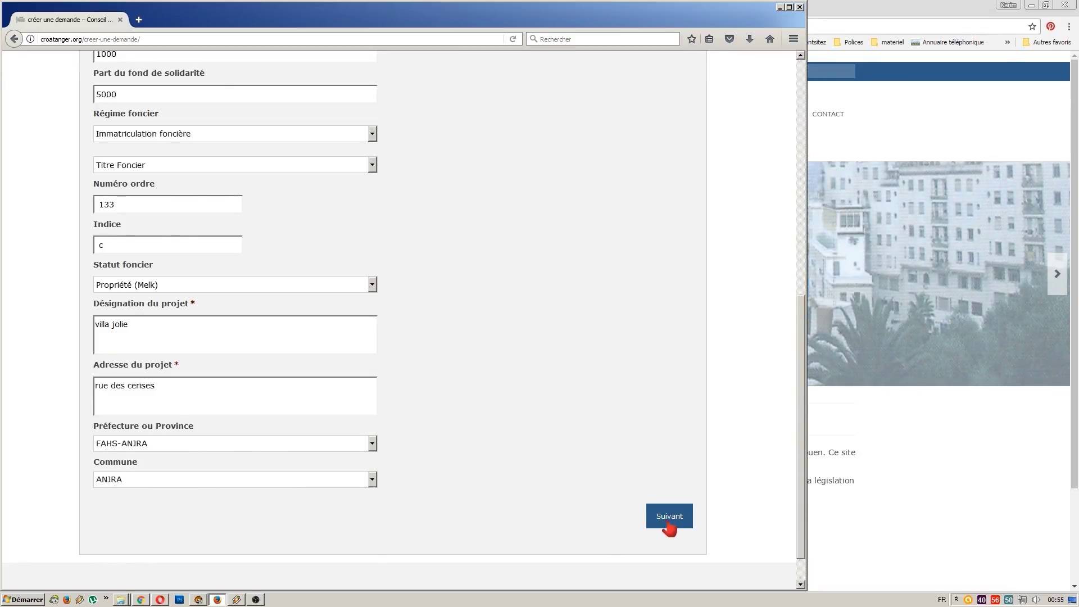
pyautogui.click(670, 517)
# Set the project owner (Maître d'ouvrage) to Coopérative with the denomination "les zeureux"
pyautogui.click(189, 303)
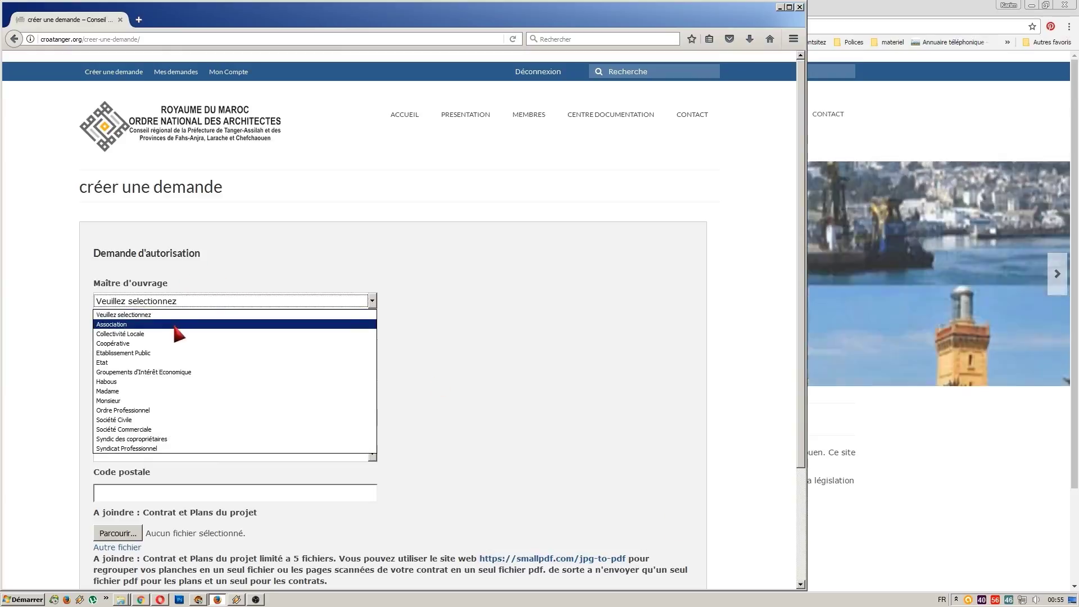
pyautogui.click(163, 344)
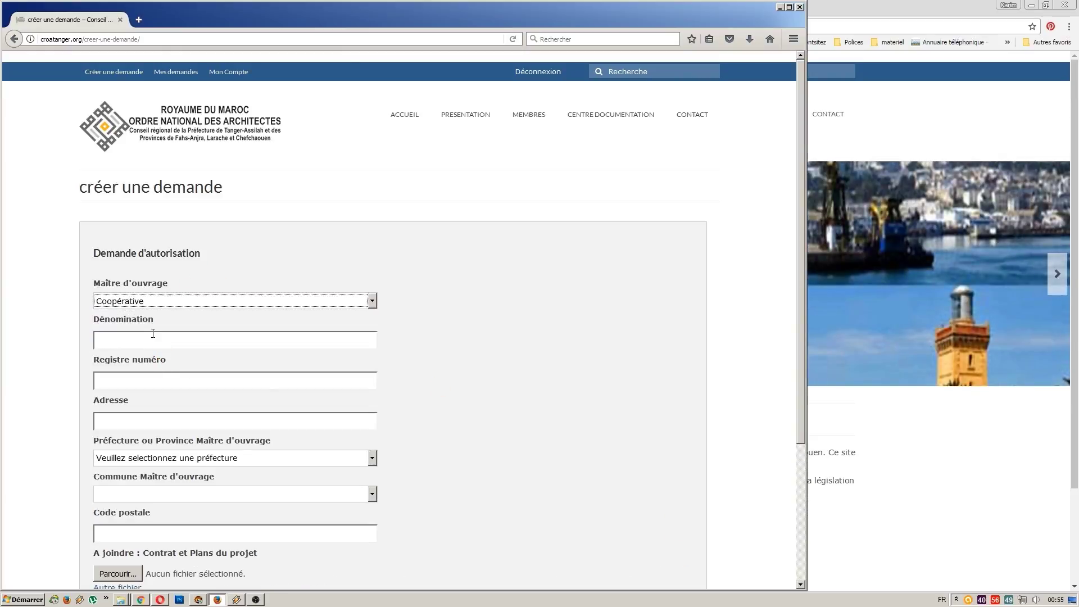
pyautogui.click(153, 342)
pyautogui.write('le')
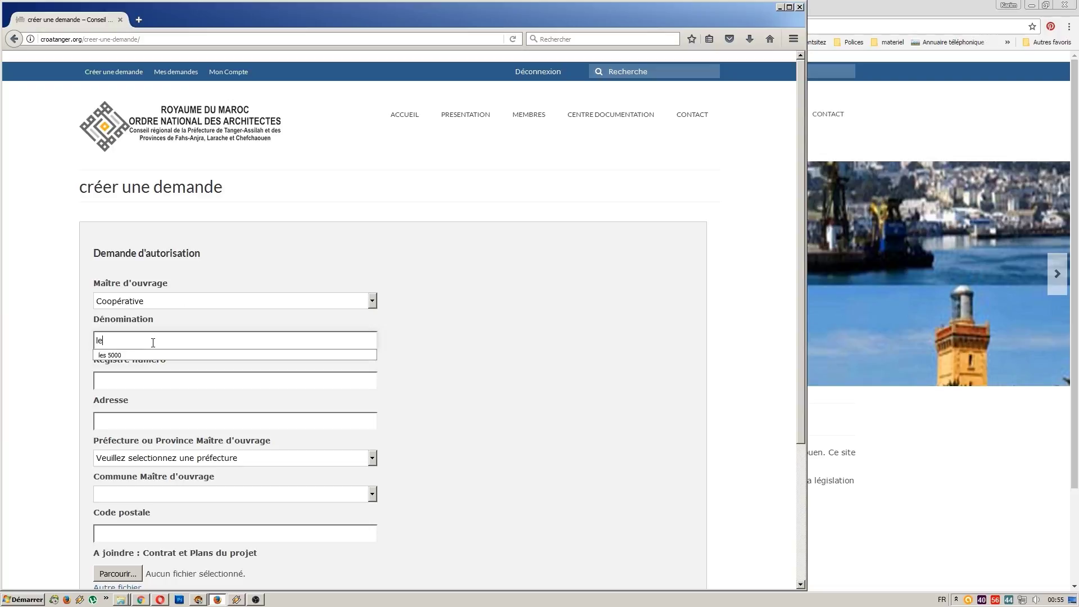
pyautogui.write('s zeureux')
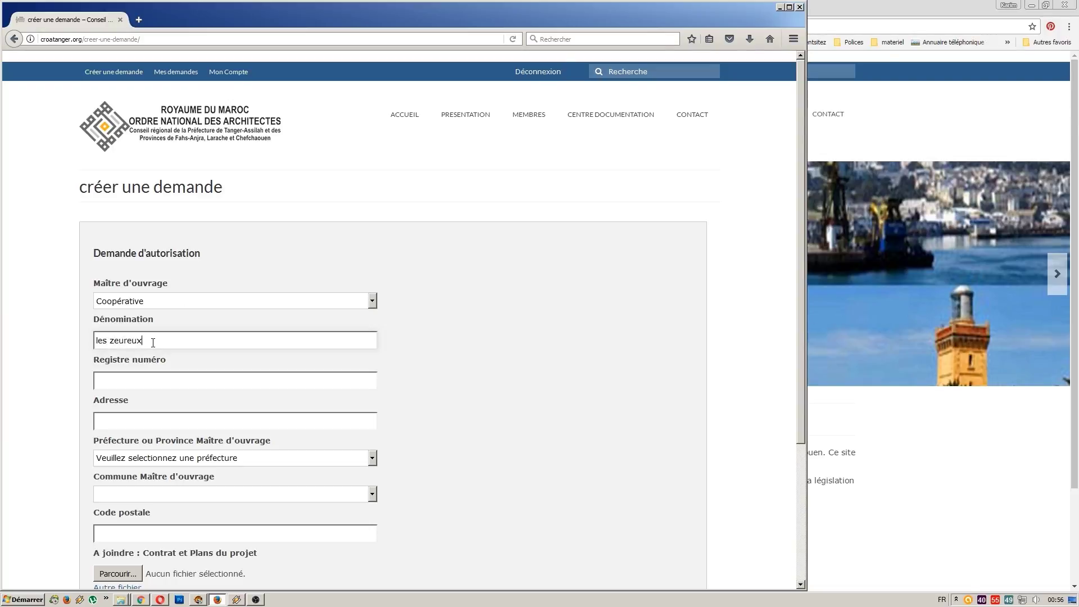
# Fill in the cooperative's register number and address
pyautogui.click(150, 377)
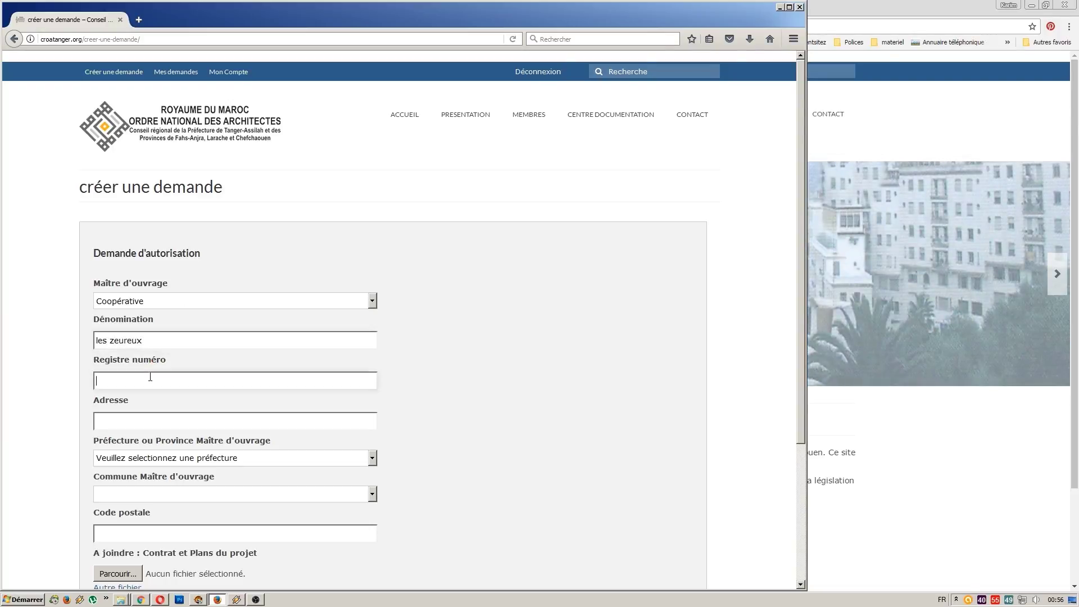
pyautogui.click(160, 422)
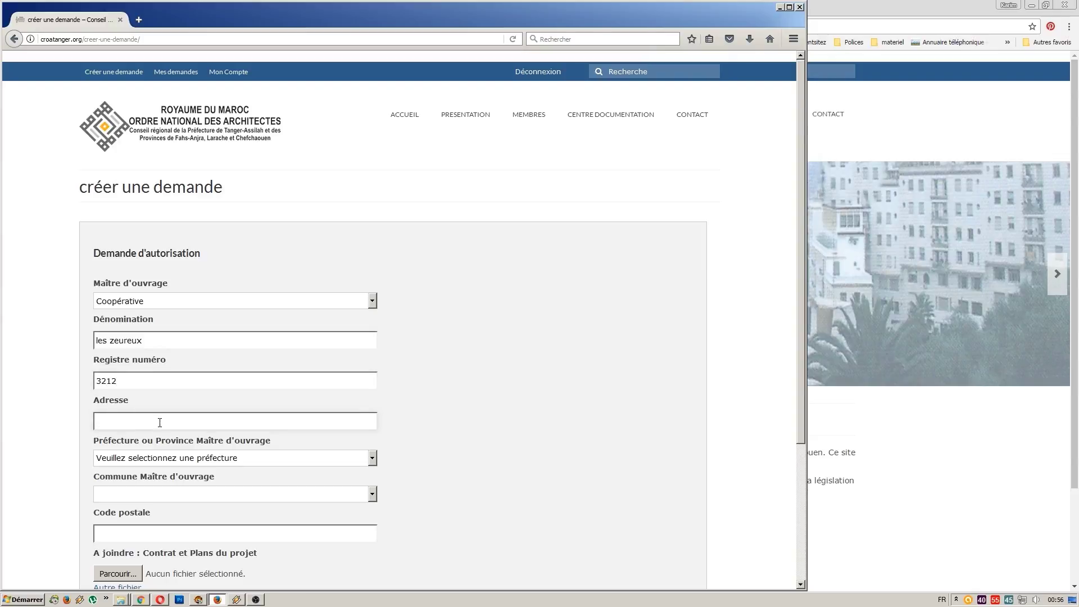
pyautogui.write('la bas')
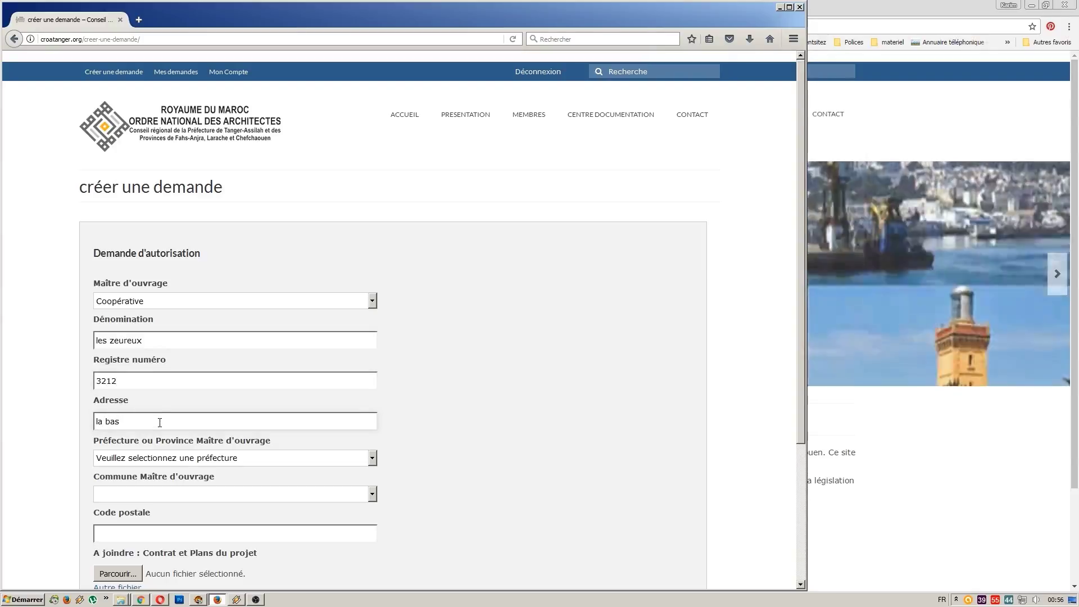
# Set the project owner's prefecture to CHICHAOUA and commune to KOUZEMT, and enter the postal code
pyautogui.click(234, 459)
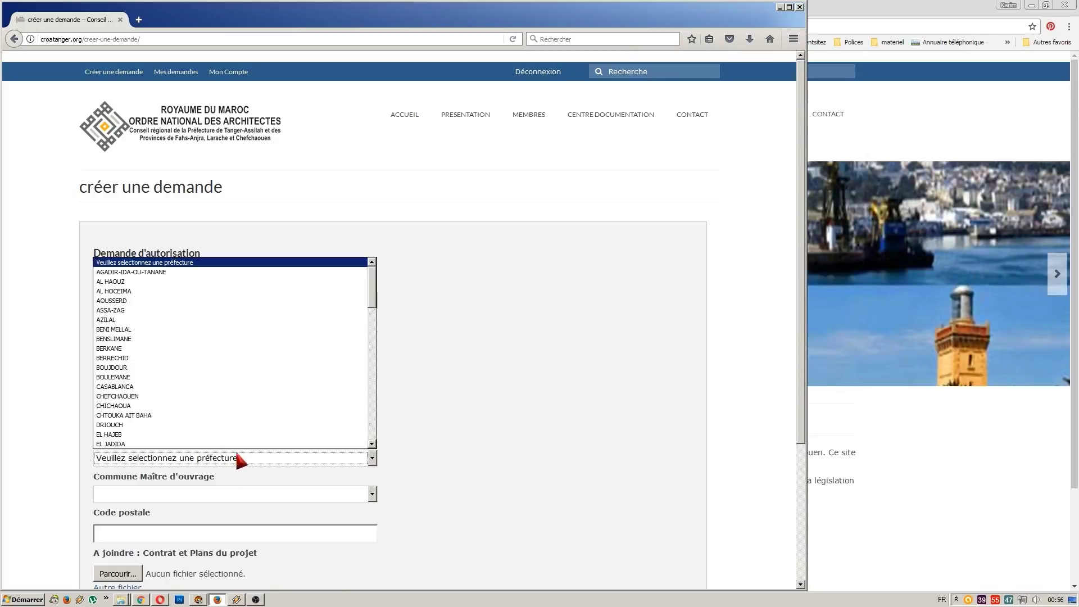
pyautogui.click(200, 411)
pyautogui.click(188, 490)
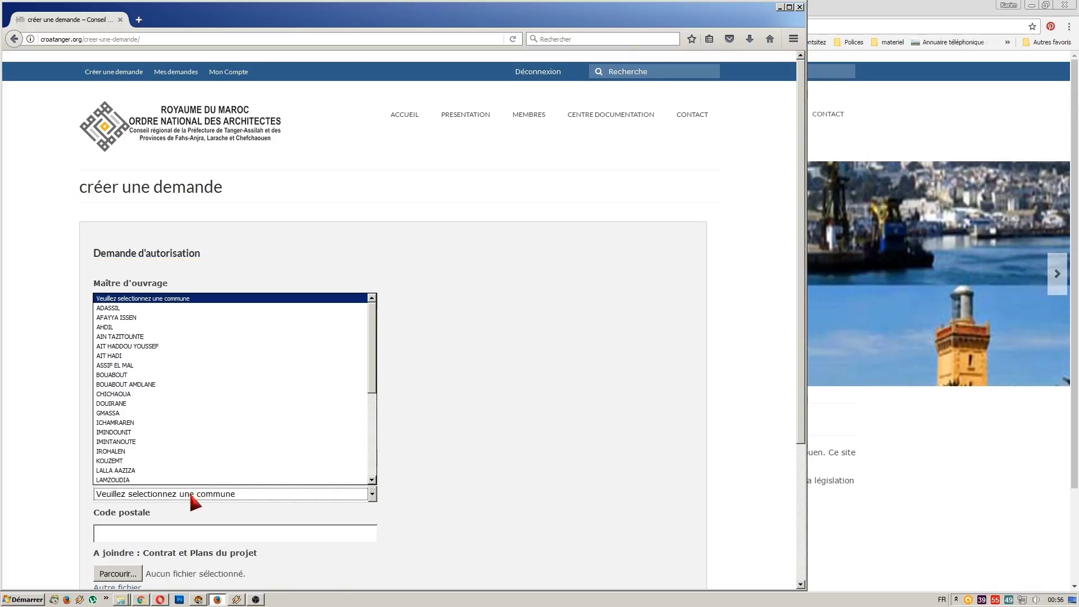
pyautogui.click(157, 461)
pyautogui.scroll(-3, 353, 477)
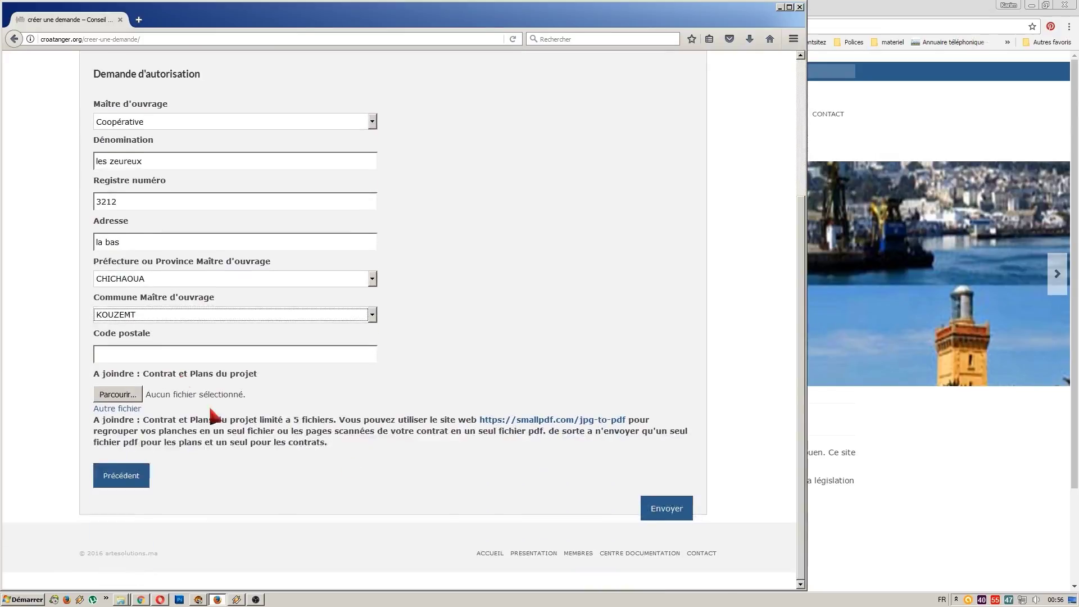
pyautogui.click(162, 354)
pyautogui.write('12345')
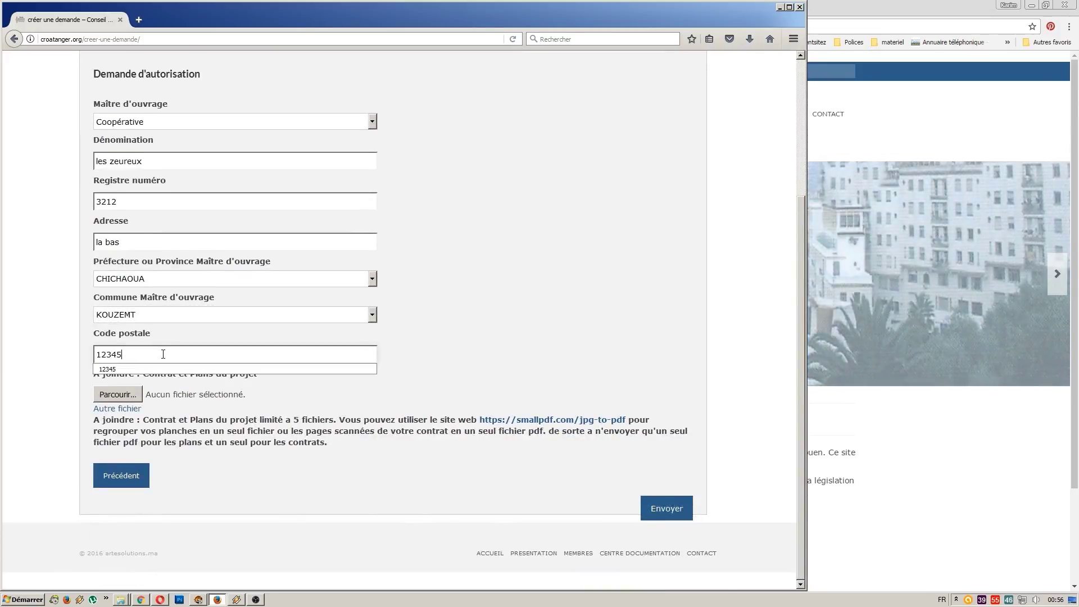
# Attach Plan Joli.pdf from the RAMDISK (K:) drive to the request as the project plans
pyautogui.click(132, 398)
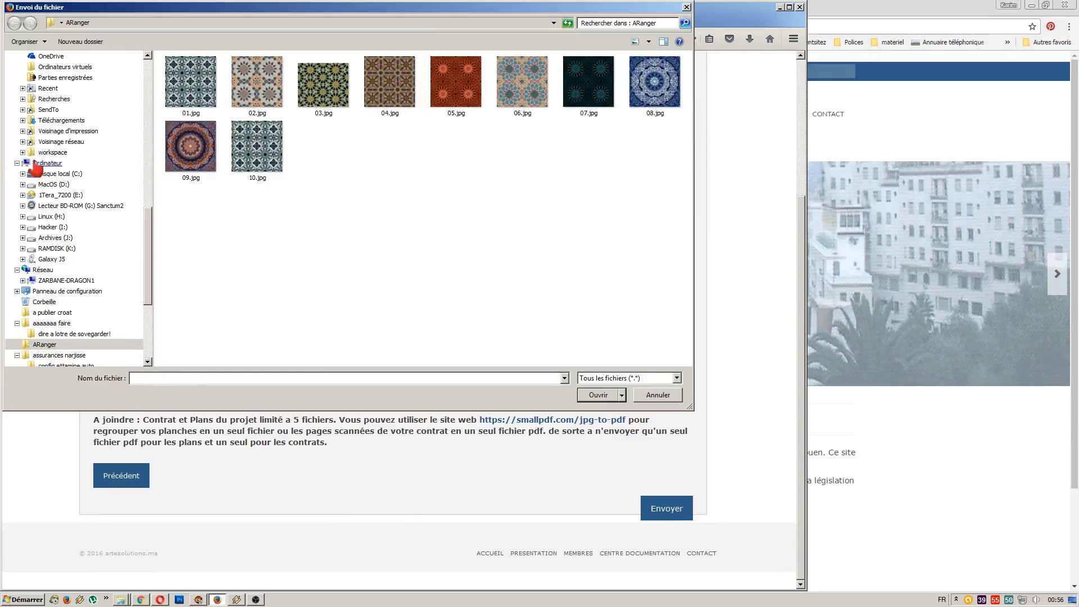
pyautogui.click(52, 249)
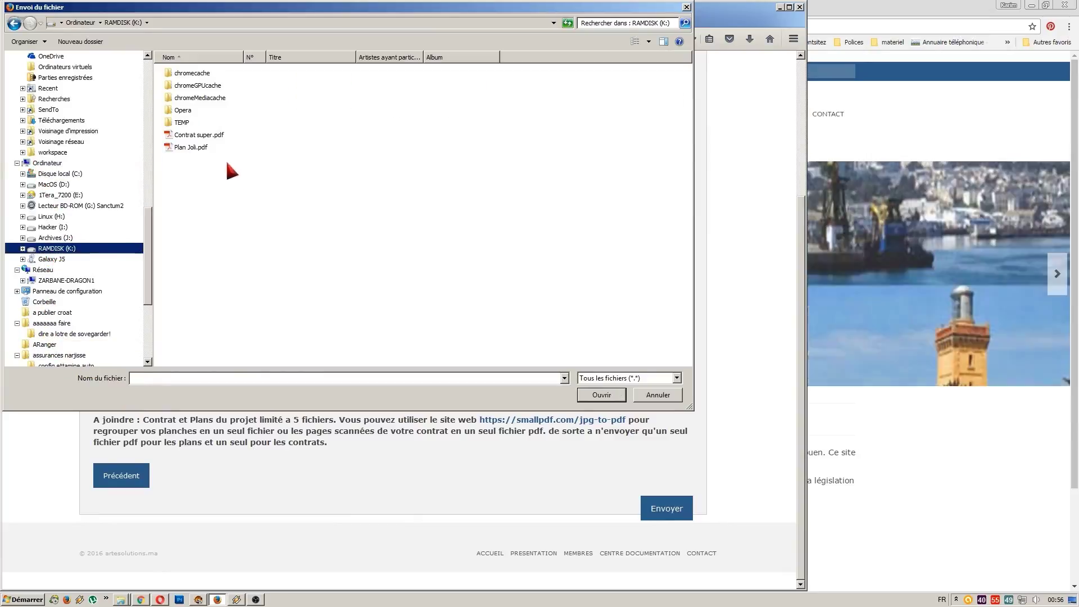
pyautogui.click(191, 148)
pyautogui.click(600, 398)
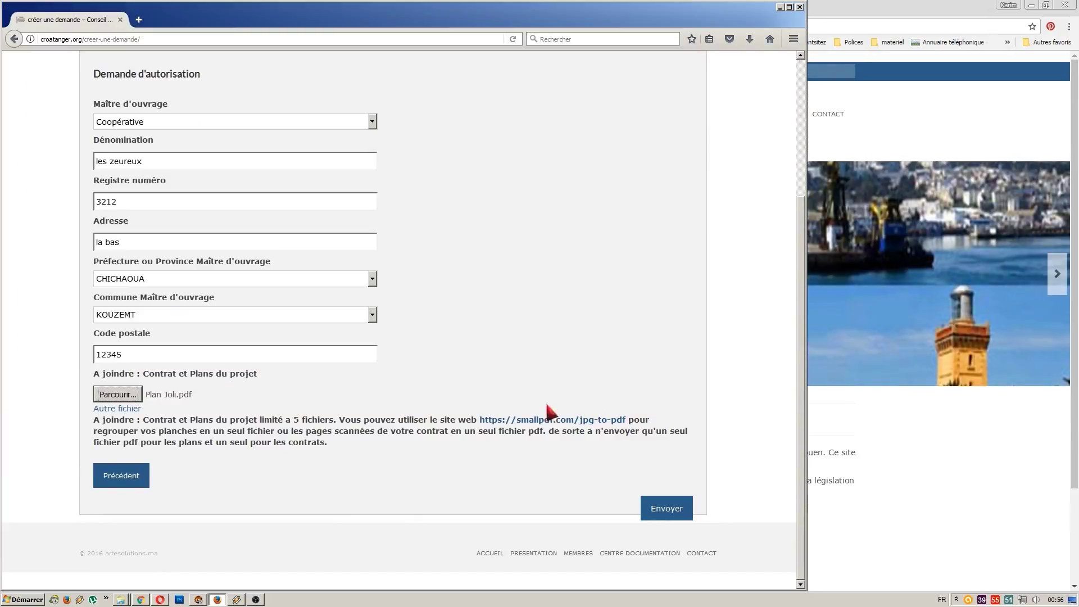
# Attach Contrat super.pdf as an additional file and submit the authorisation request
pyautogui.click(123, 410)
pyautogui.click(118, 394)
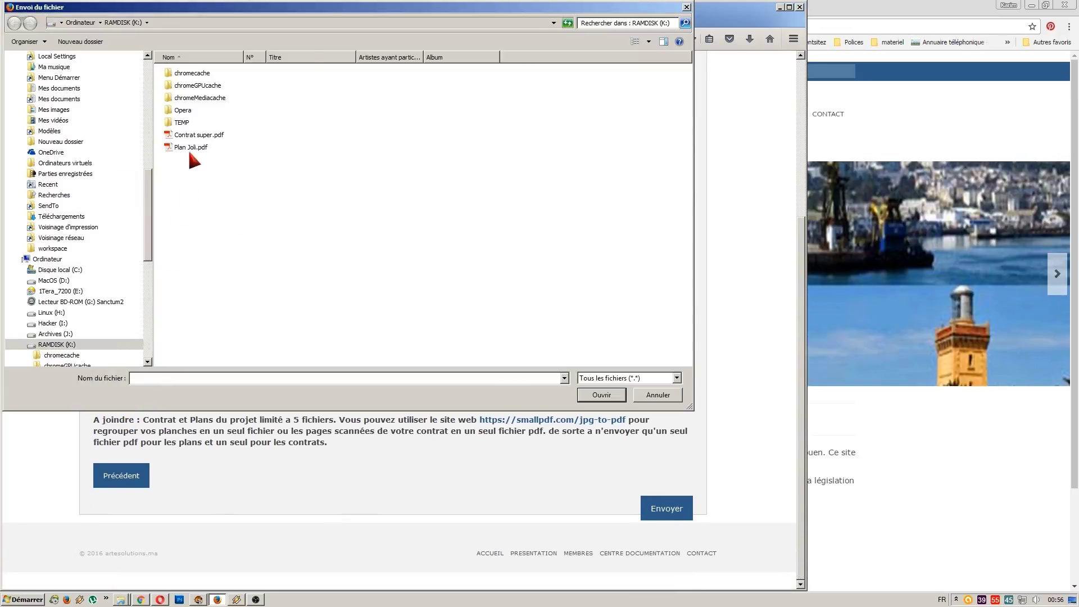
pyautogui.click(197, 135)
pyautogui.click(603, 395)
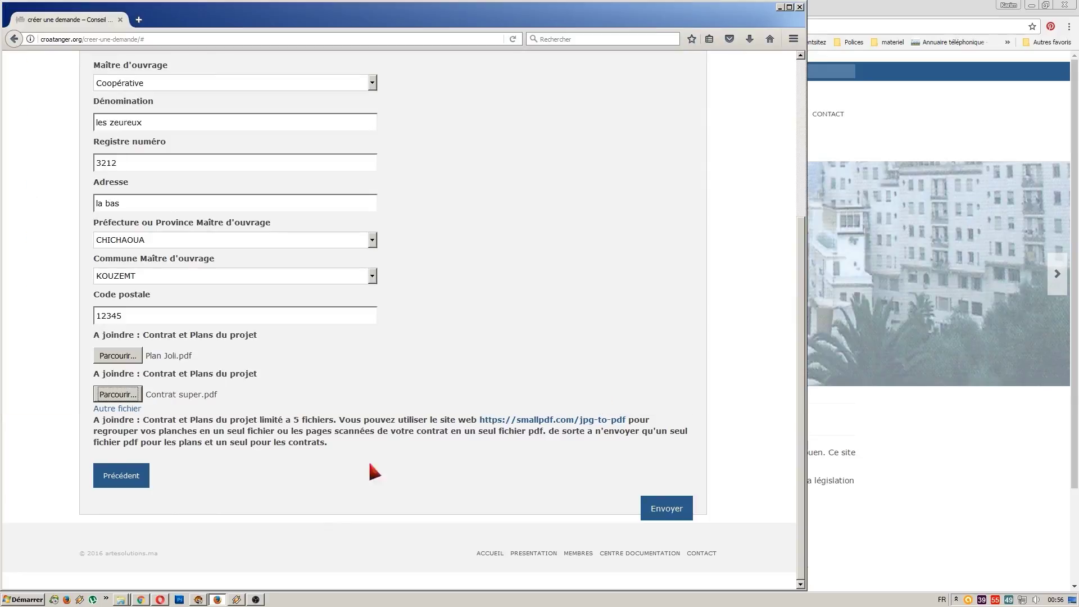
pyautogui.click(669, 512)
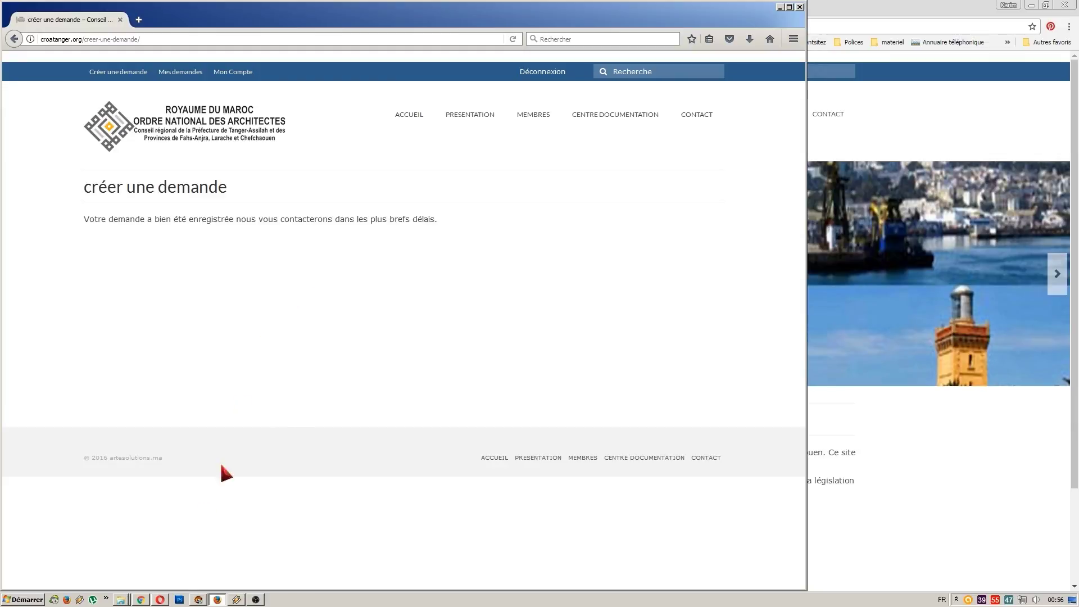
# Switch to the council's Gmail inbox in Opera, open the newest "Nouvelle demande architecte" message, and review the request summary through to its attached files
pyautogui.click(159, 599)
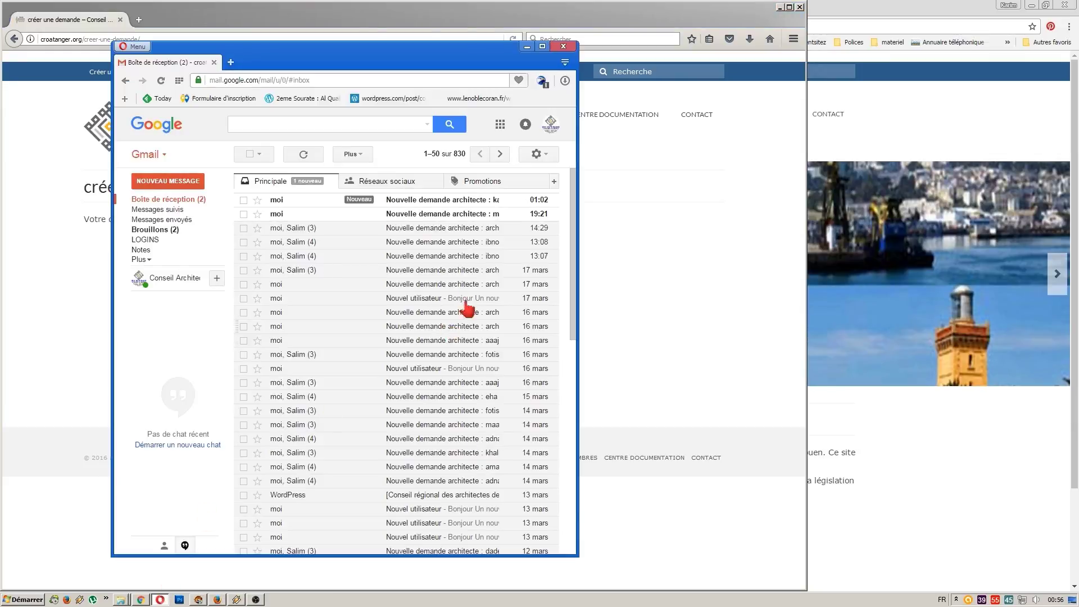
pyautogui.click(405, 203)
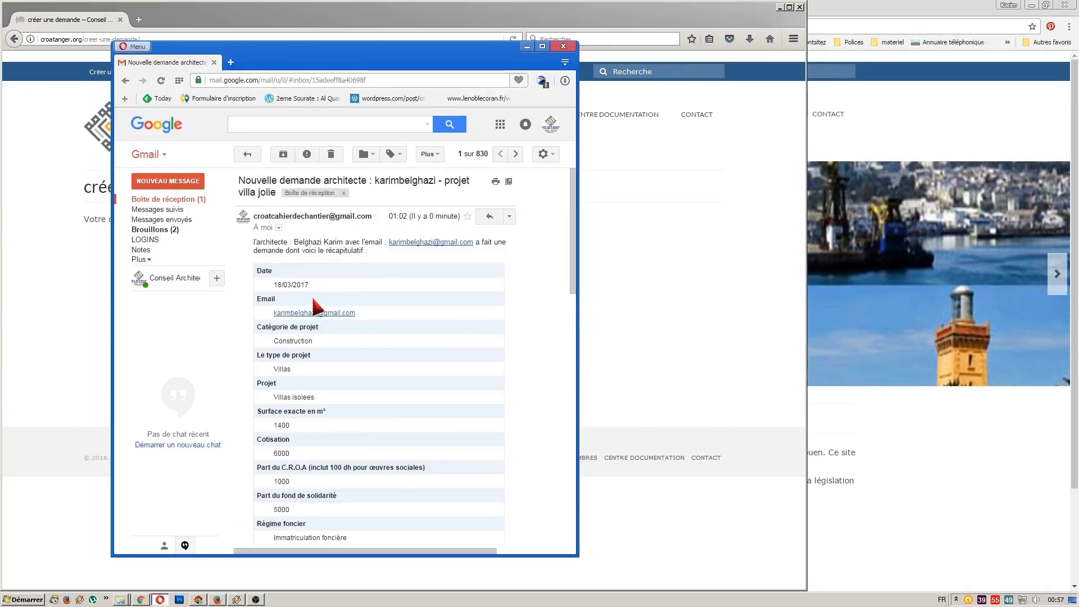
pyautogui.scroll(-2, 318, 306)
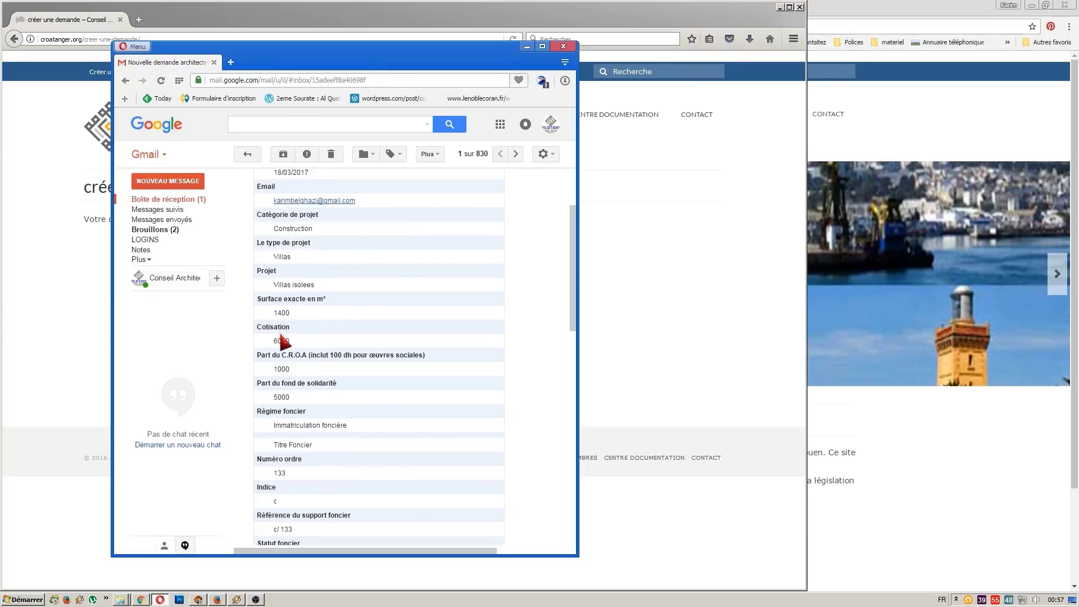
pyautogui.scroll(-5, 292, 349)
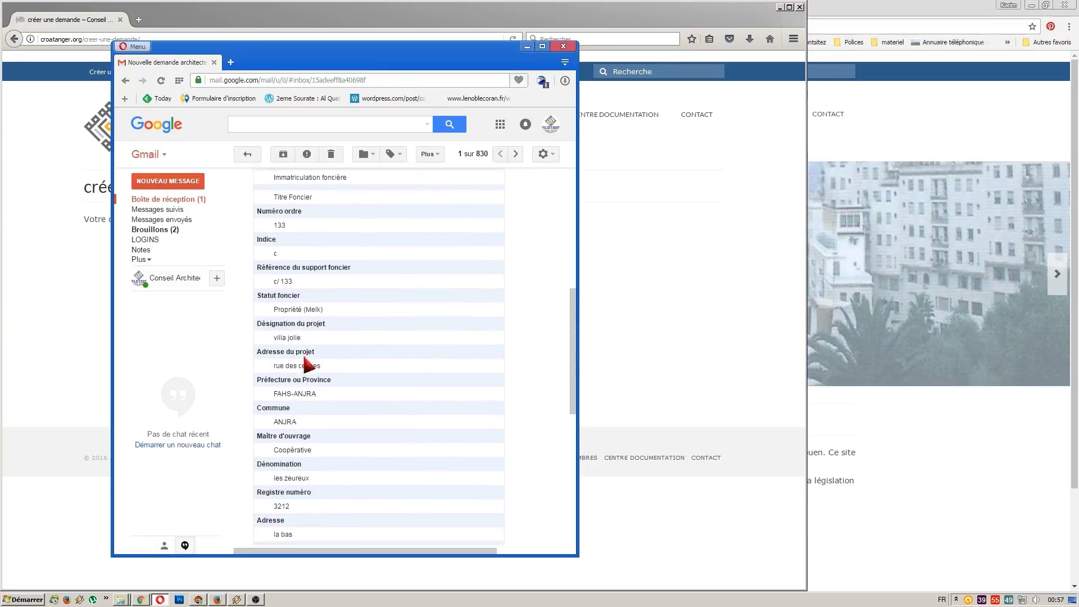
pyautogui.scroll(-1, 306, 363)
pyautogui.scroll(-2, 292, 323)
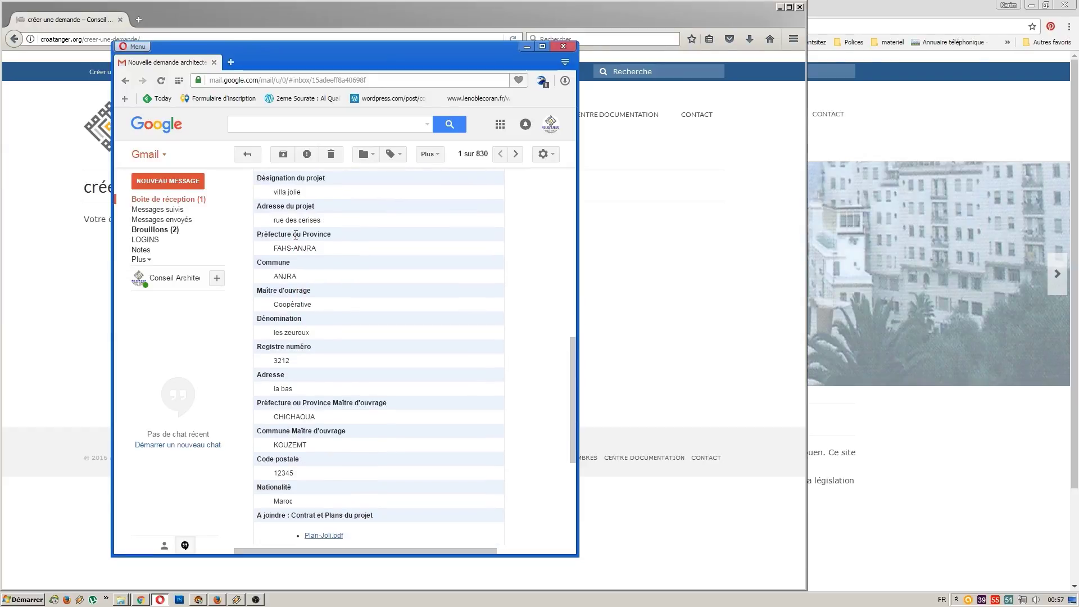
pyautogui.scroll(-2, 295, 371)
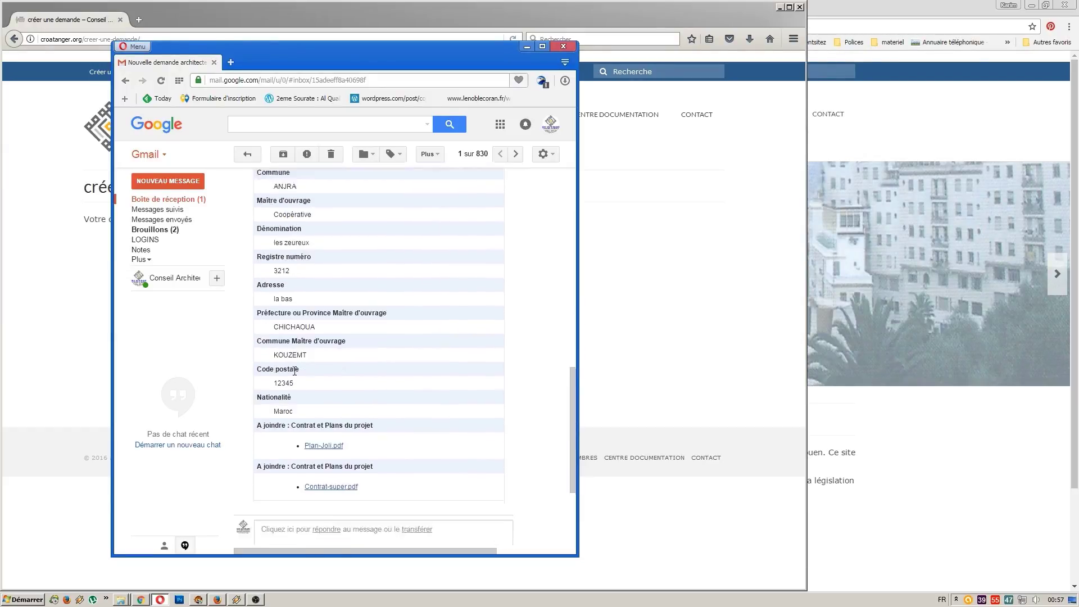
pyautogui.scroll(-2, 295, 371)
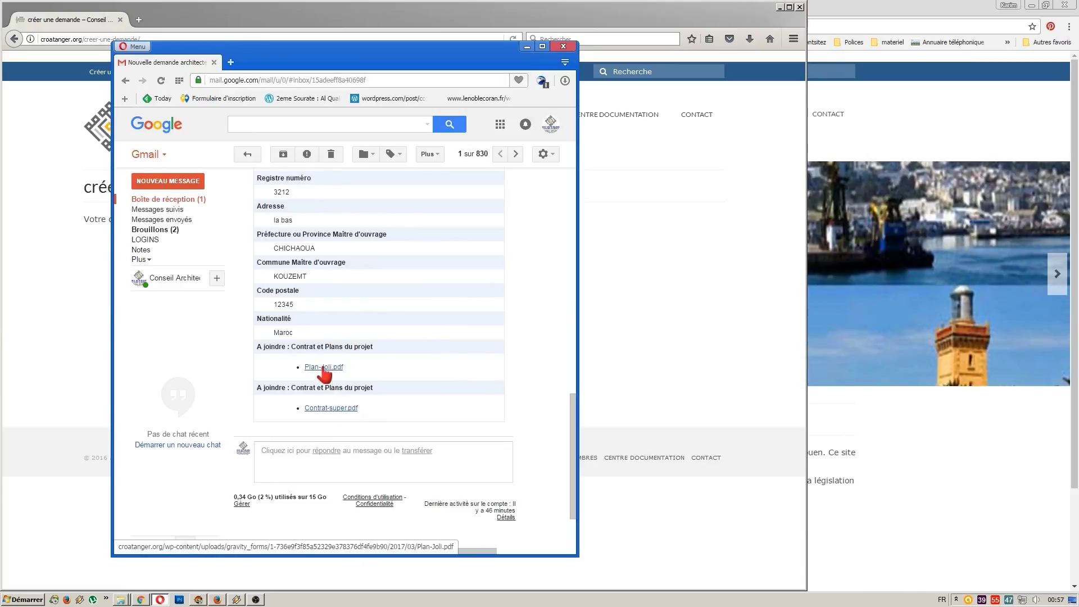
# Open Plan-Joli.pdf and Contrat-super.pdf from the notification e-mail and examine the contract pages and the enlarged floor plan
pyautogui.click(324, 367)
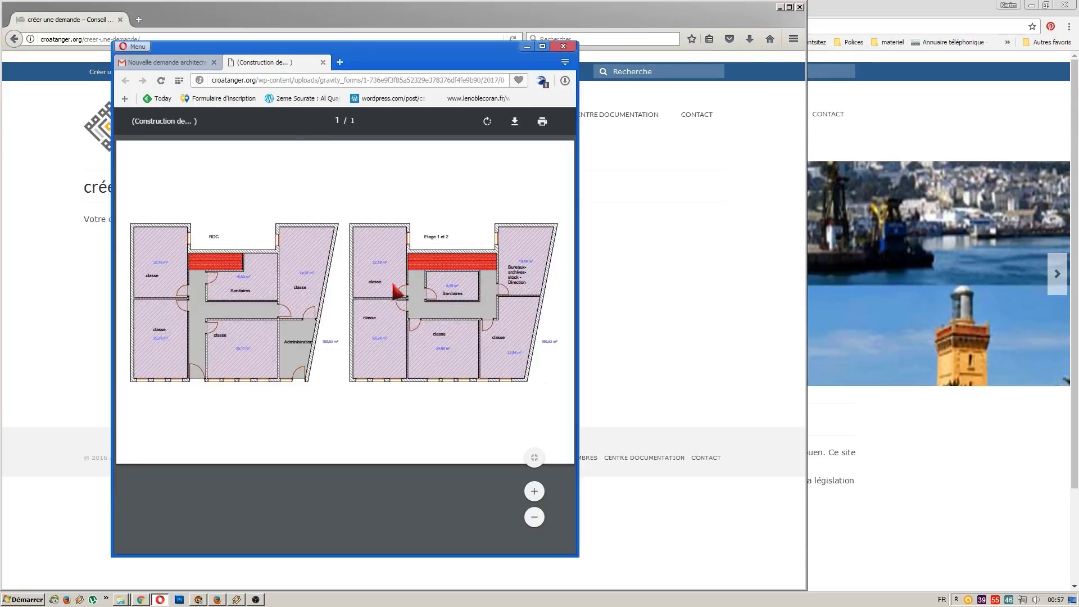
pyautogui.click(188, 62)
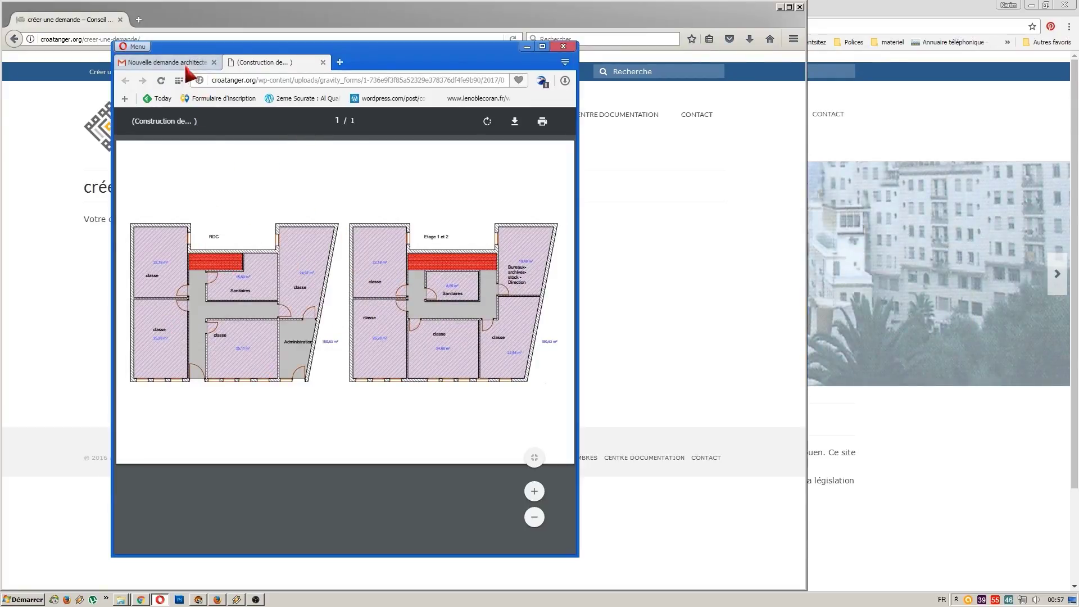
pyautogui.click(331, 409)
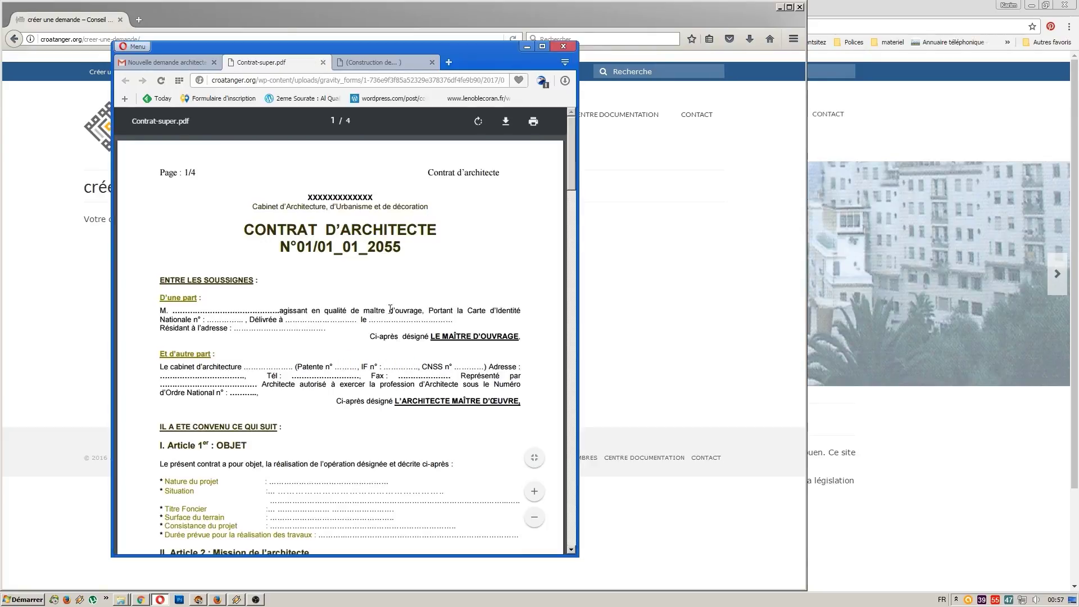
pyautogui.scroll(-20, 338, 366)
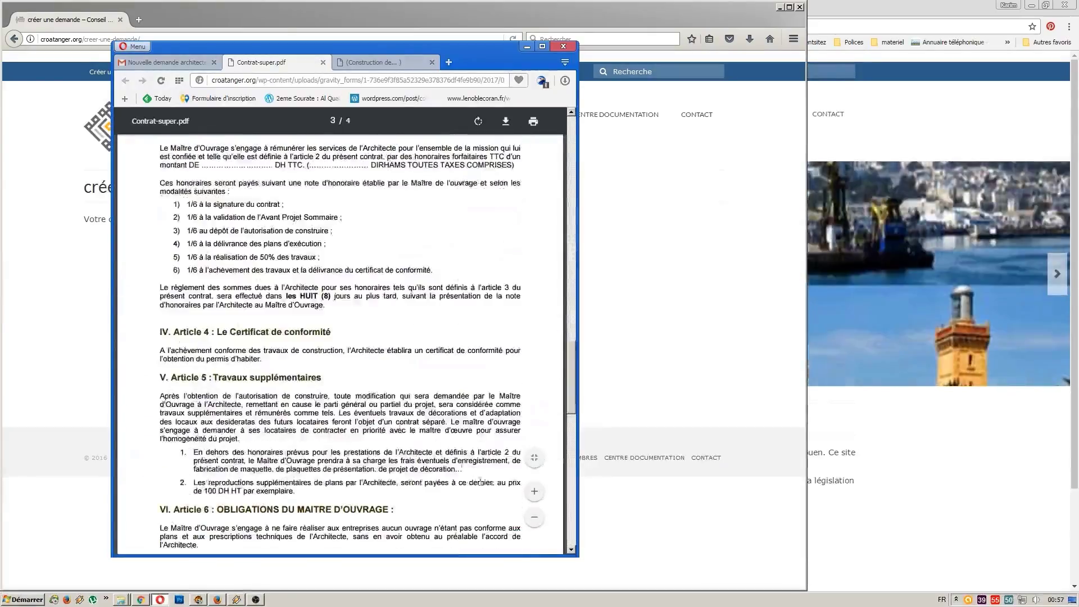
pyautogui.click(382, 63)
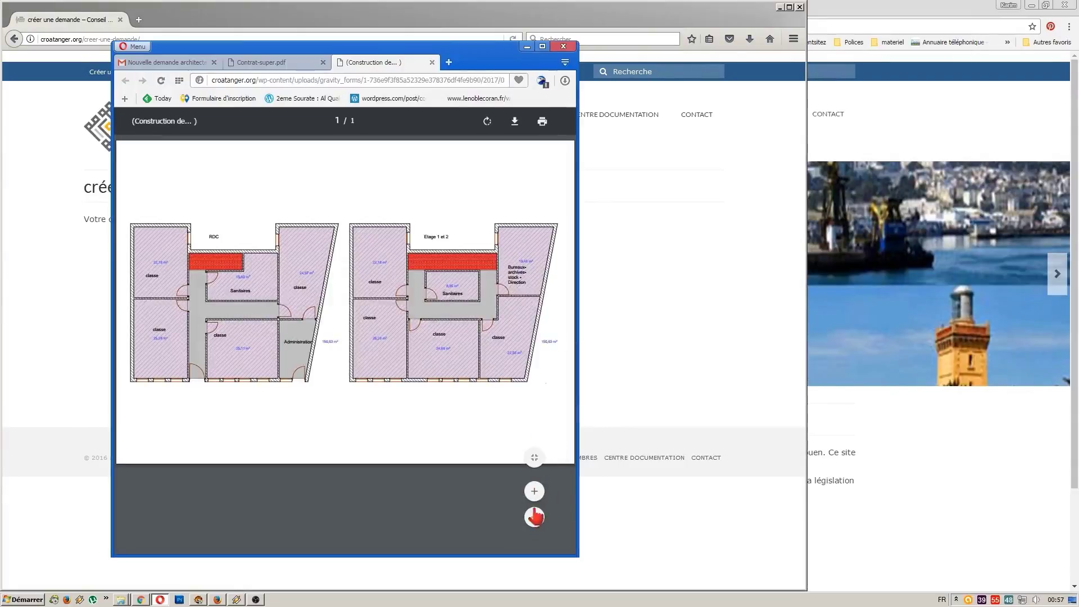
pyautogui.click(534, 492)
pyautogui.click(534, 491)
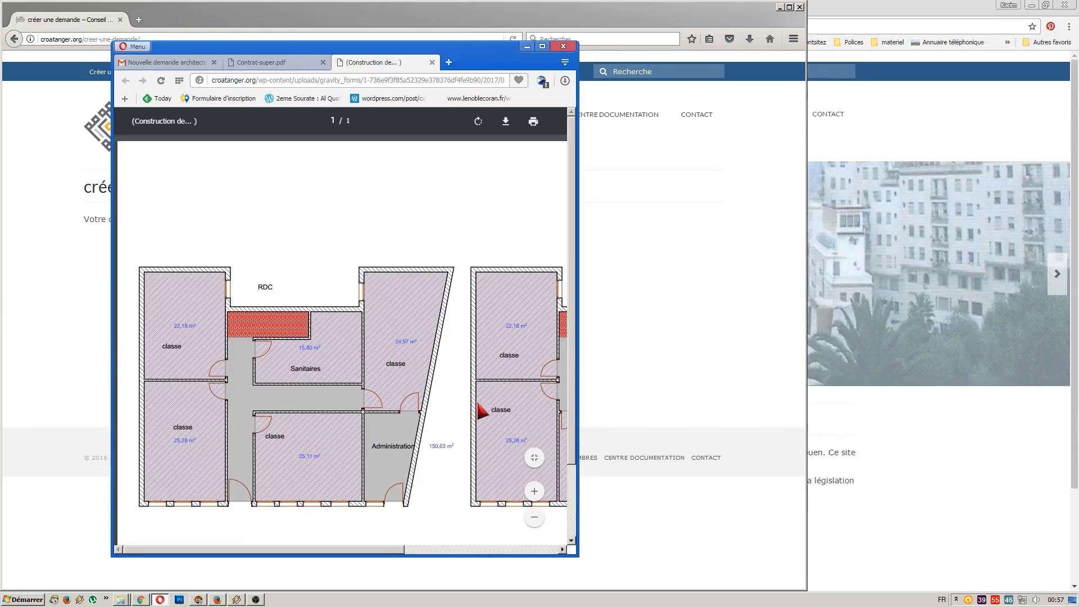
# Forward the villa jolie request e-mail to the architect who submitted it
pyautogui.click(169, 62)
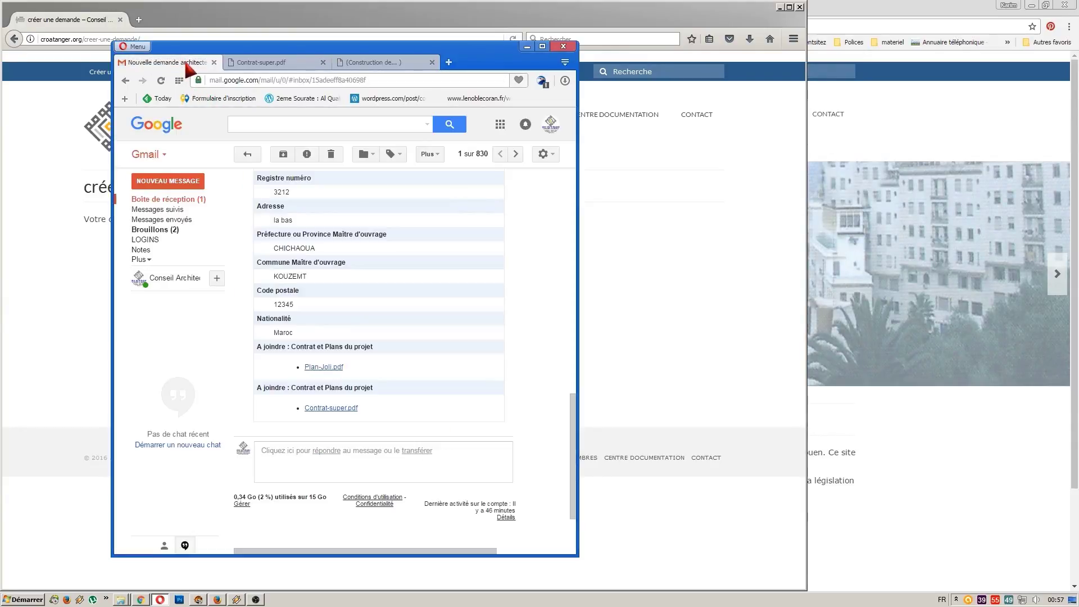
pyautogui.moveTo(579, 450); pyautogui.dragTo(555, 218)
pyautogui.click(507, 219)
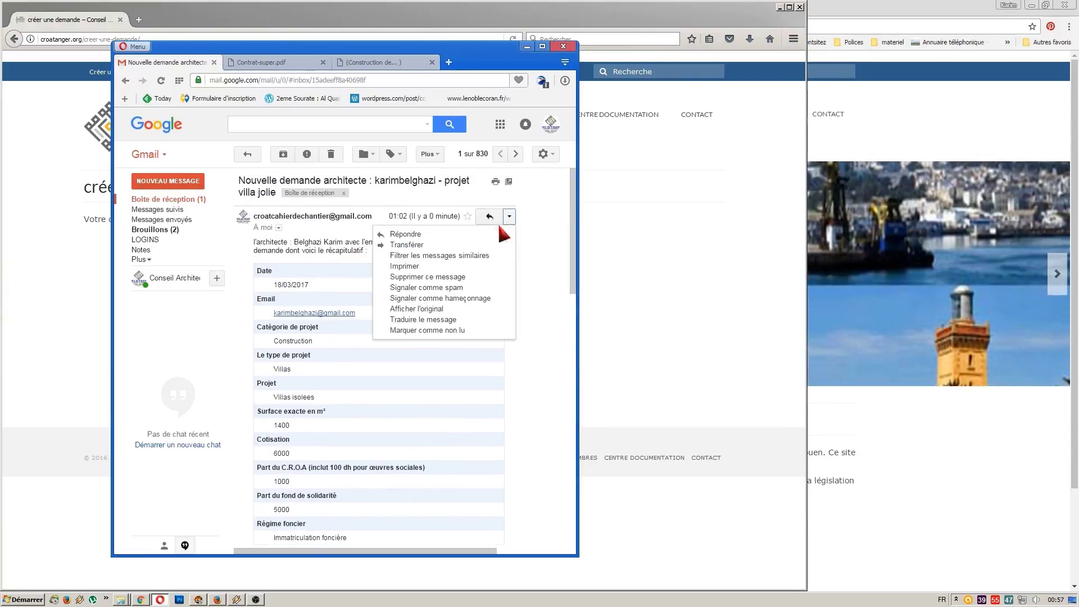
pyautogui.click(446, 245)
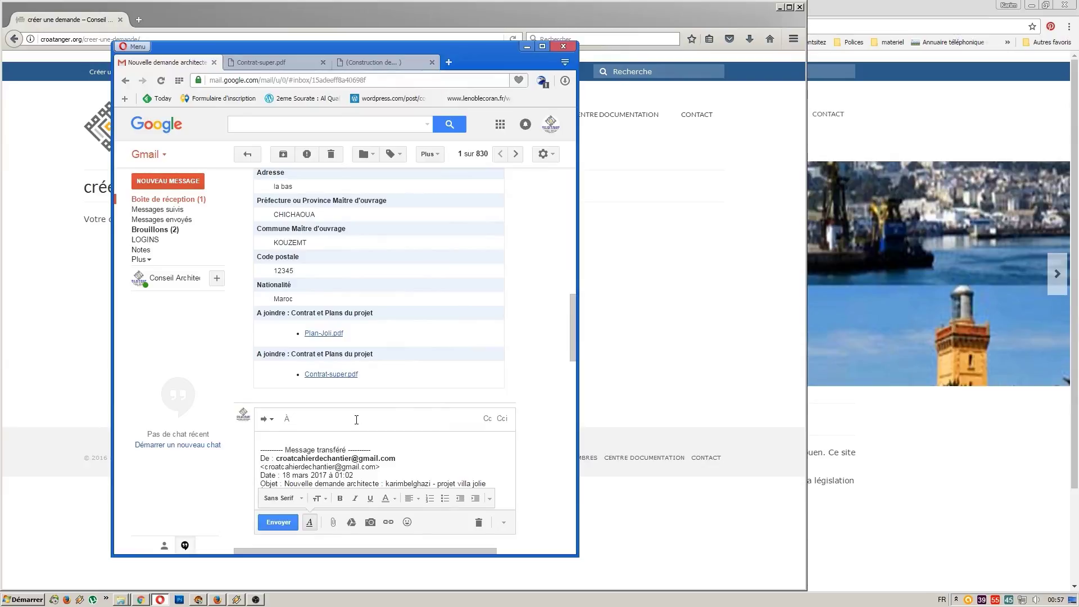
pyautogui.write('kari')
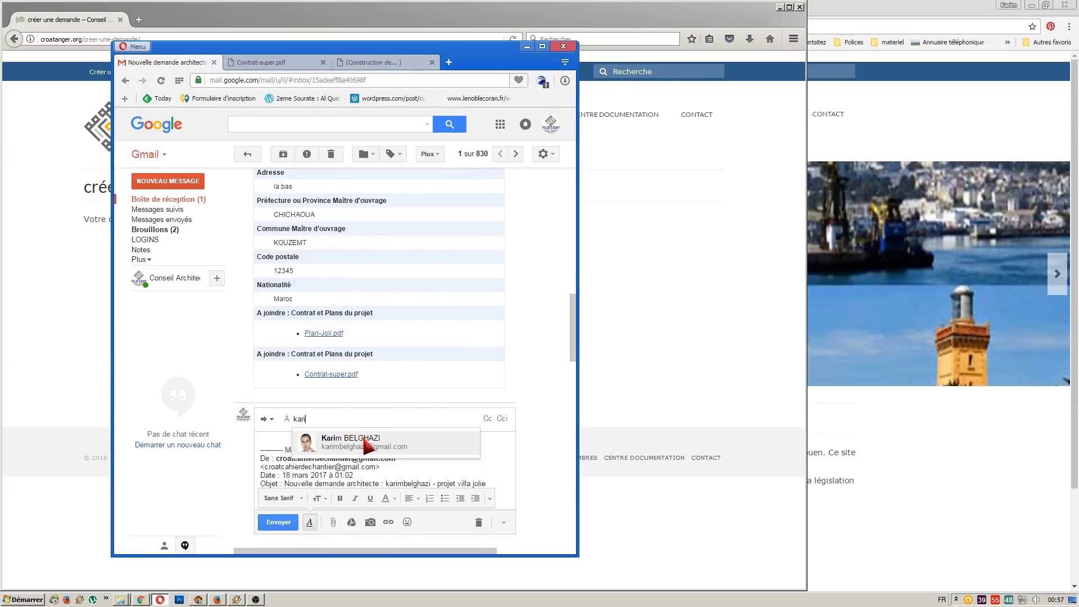
pyautogui.click(367, 444)
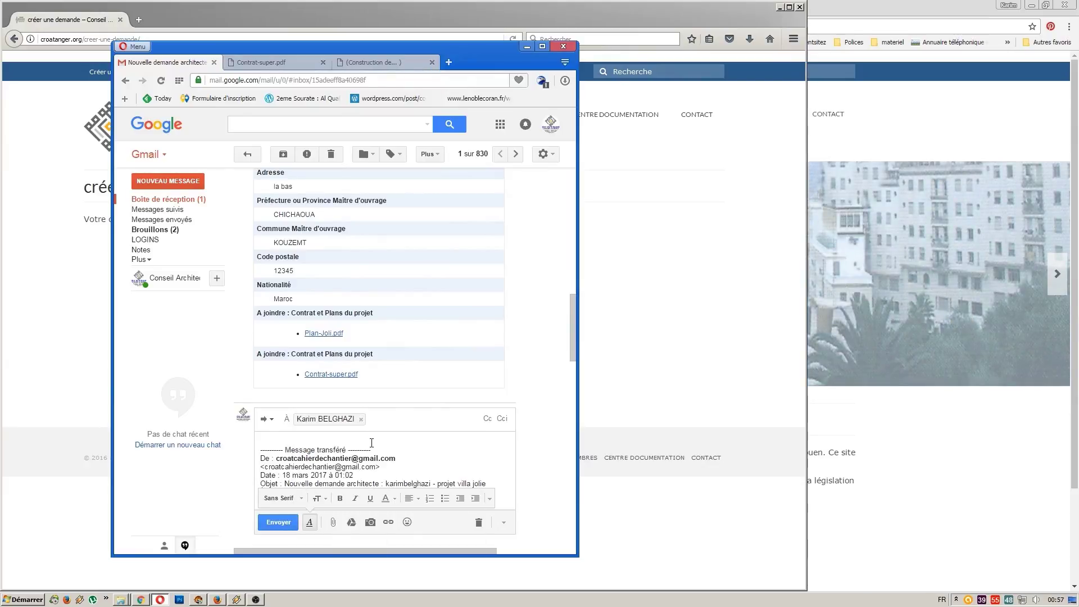
pyautogui.click(281, 523)
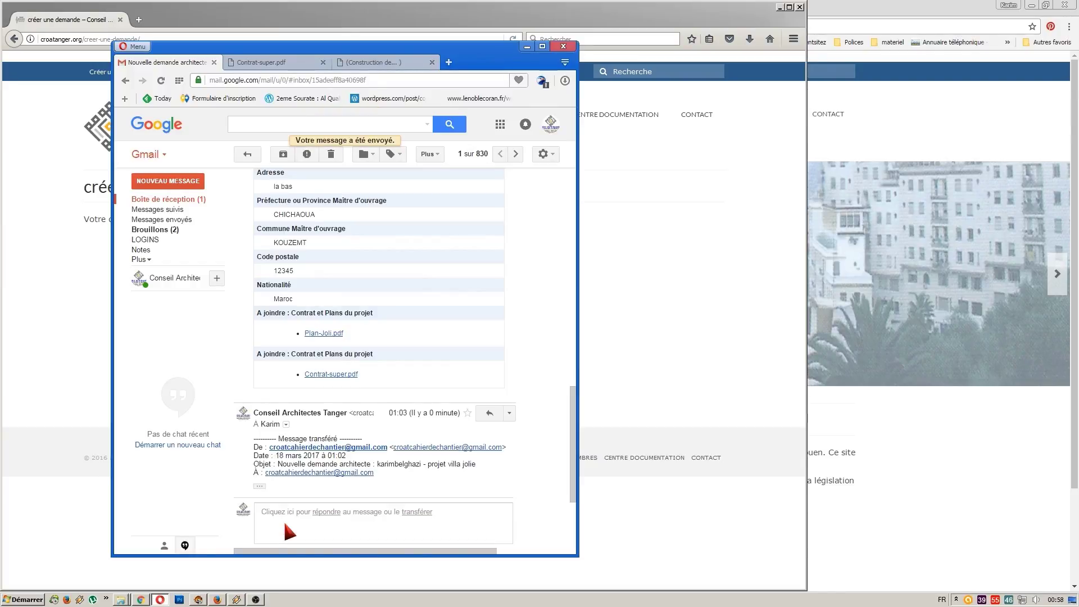
# Switch to Chrome and open the architect's mailbox at gmail.com in a new tab
pyautogui.click(140, 599)
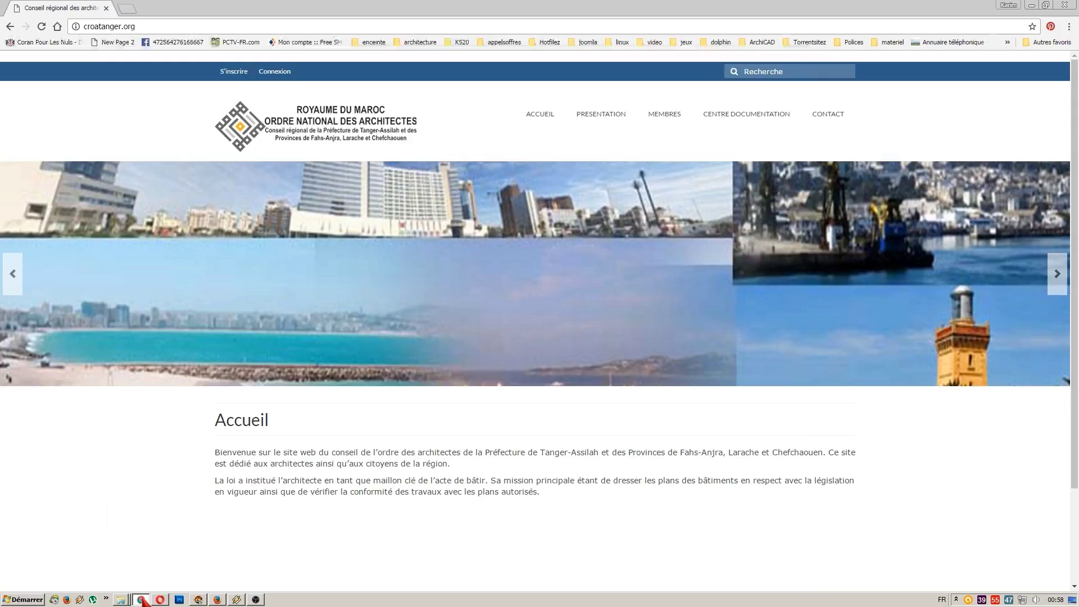
pyautogui.click(127, 9)
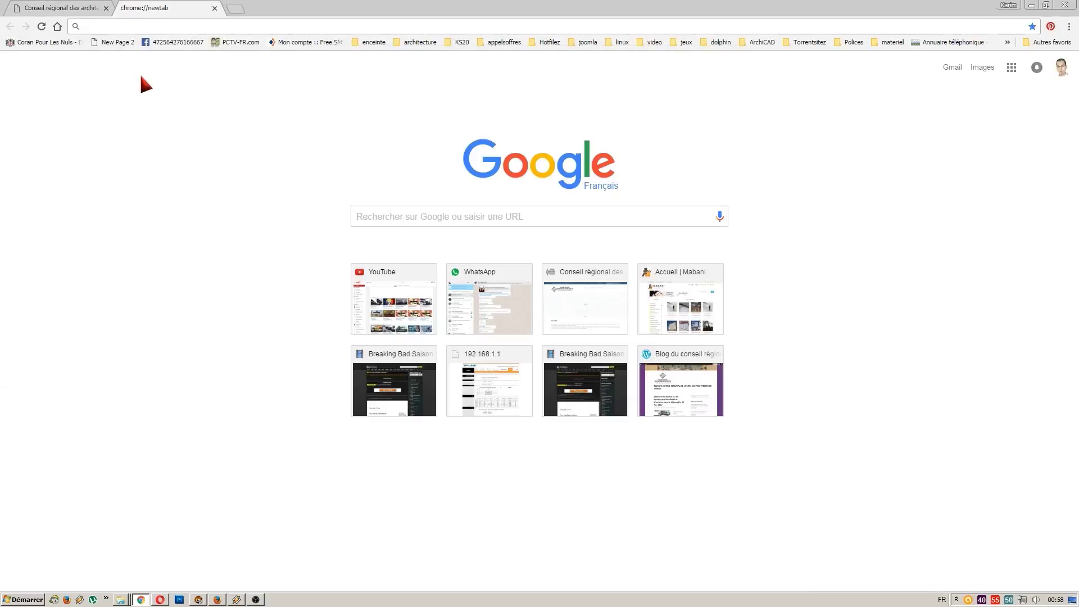
pyautogui.write('gmail.com')
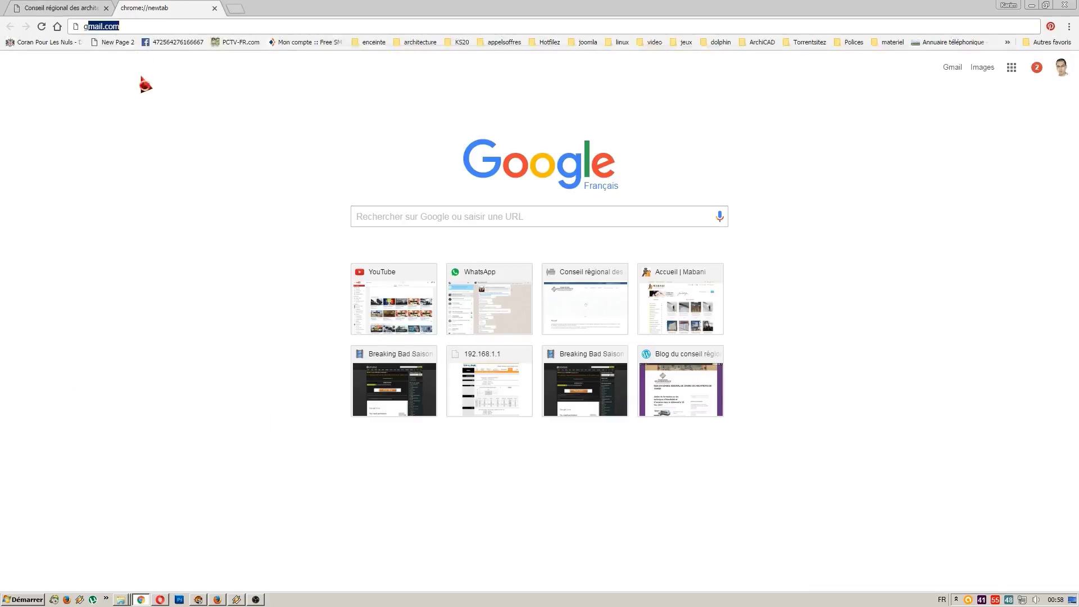
pyautogui.press('Return')
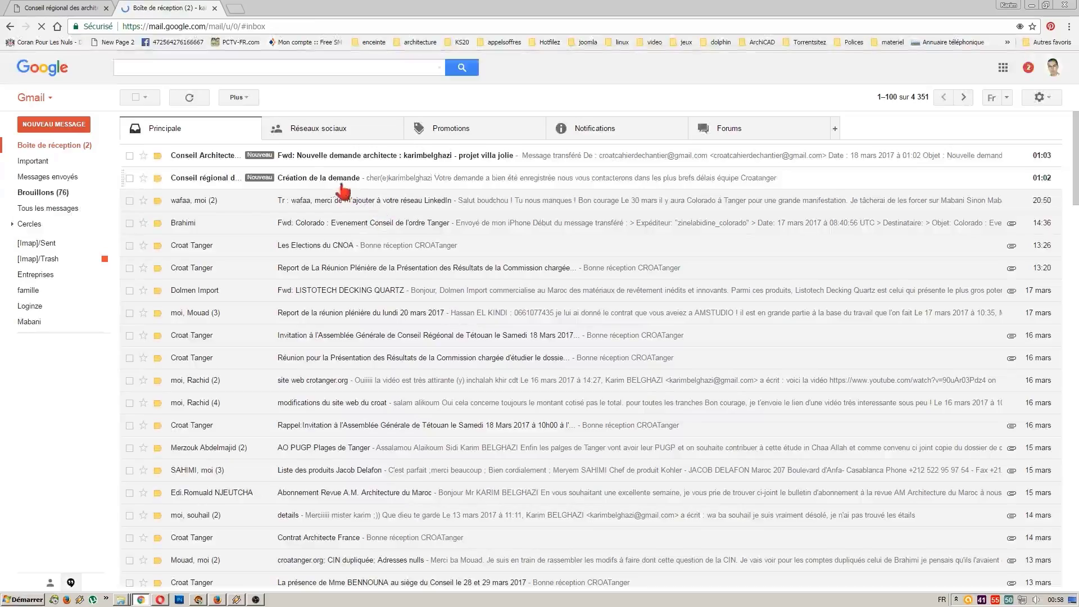
# Open the forwarded villa jolie request, review its summary down to the file links, and send the council the reply "ok"
pyautogui.click(336, 163)
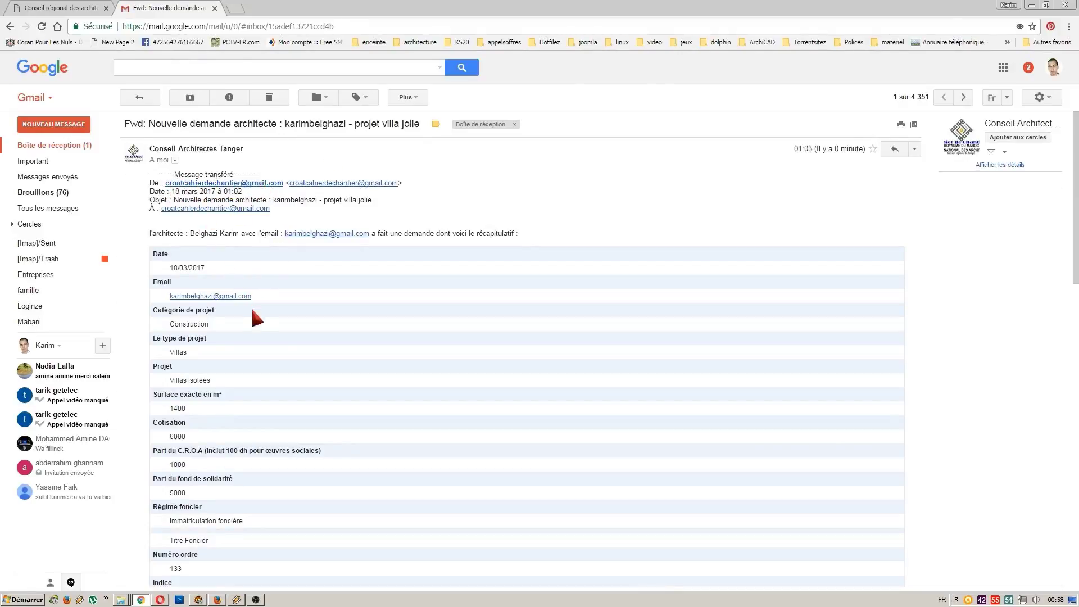
pyautogui.scroll(-8, 275, 344)
pyautogui.scroll(-7, 238, 339)
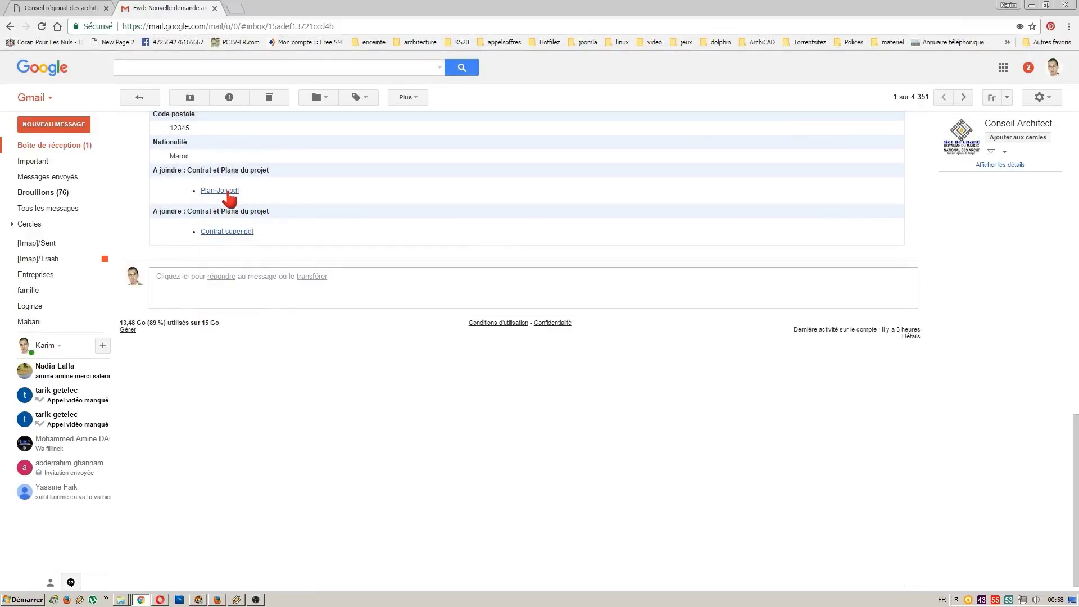
pyautogui.click(228, 277)
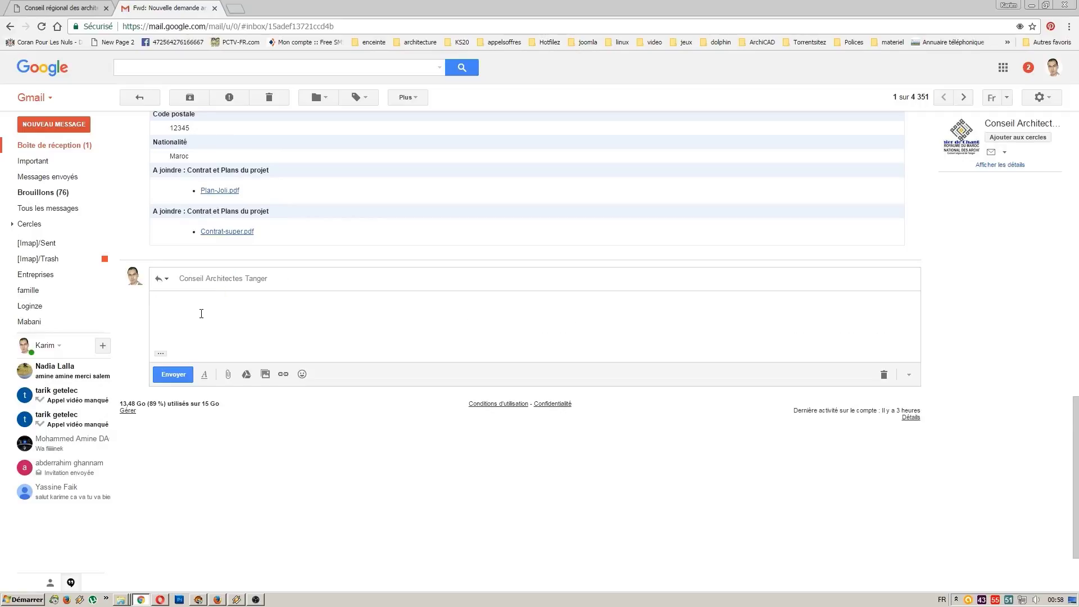
pyautogui.click(174, 375)
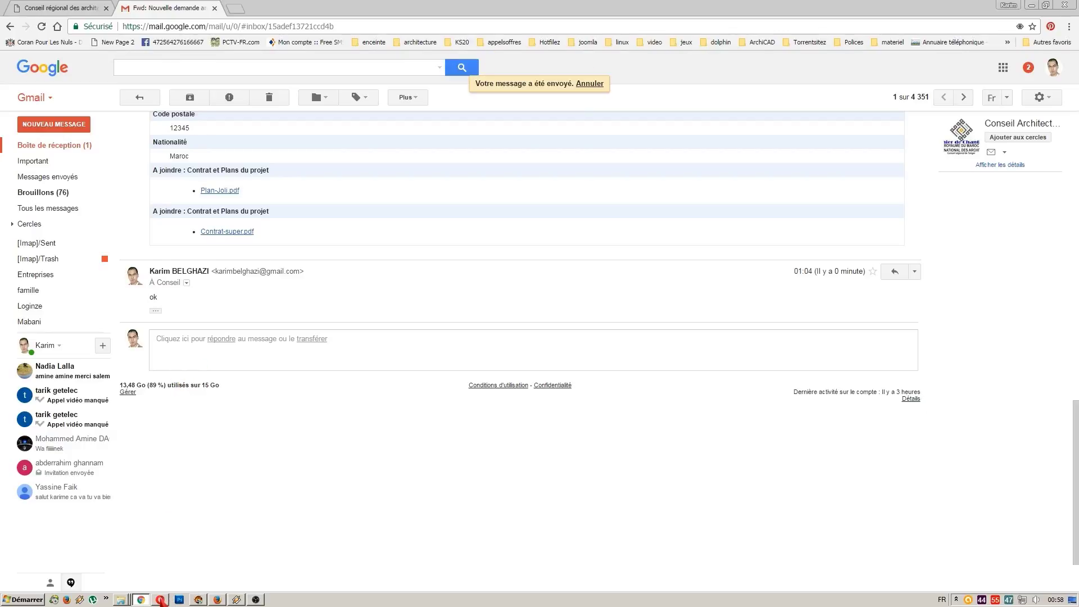
# Return to the council's mailbox in Opera, reload the villa jolie conversation, and display the architect's new reply
pyautogui.click(161, 600)
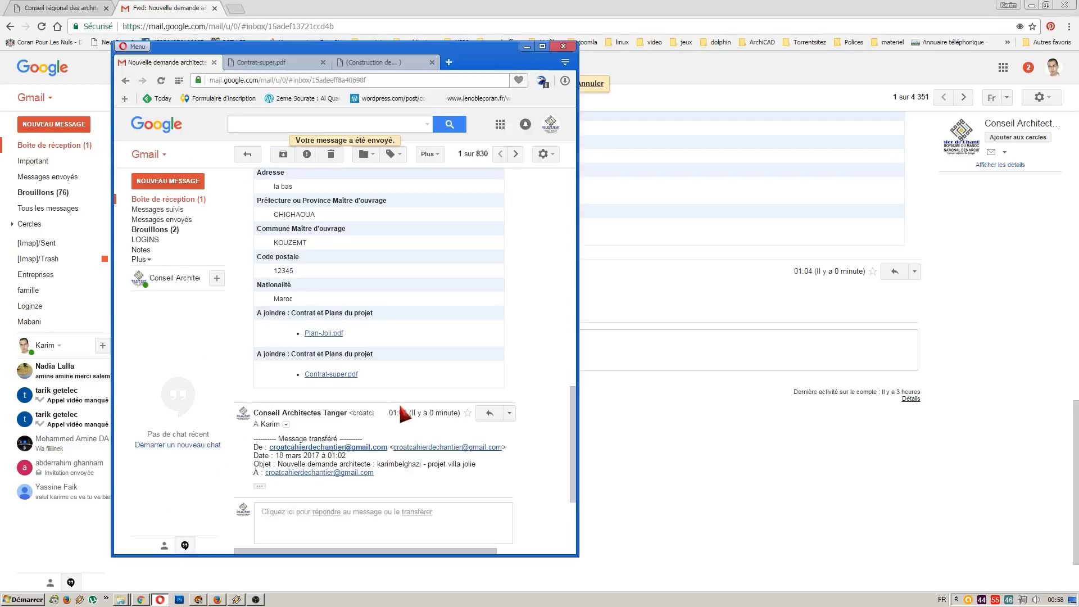
pyautogui.click(200, 201)
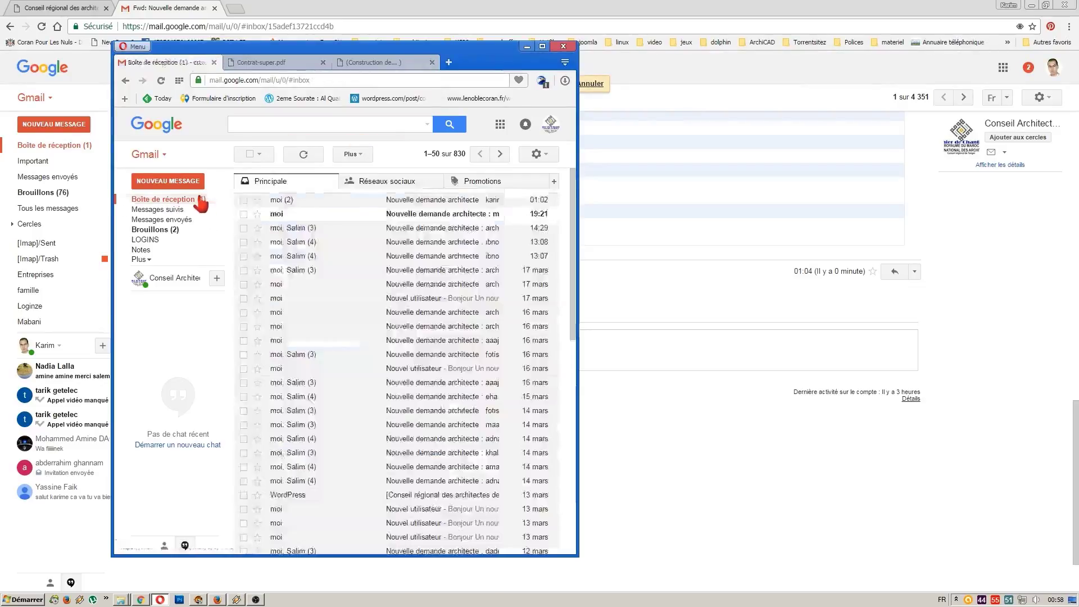
pyautogui.click(426, 201)
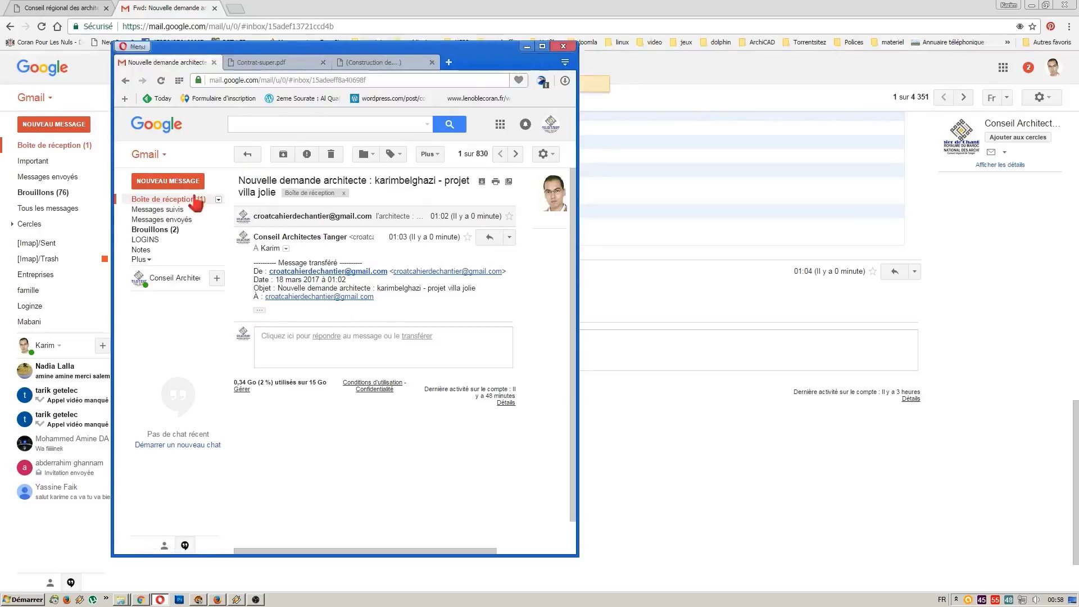
pyautogui.click(160, 81)
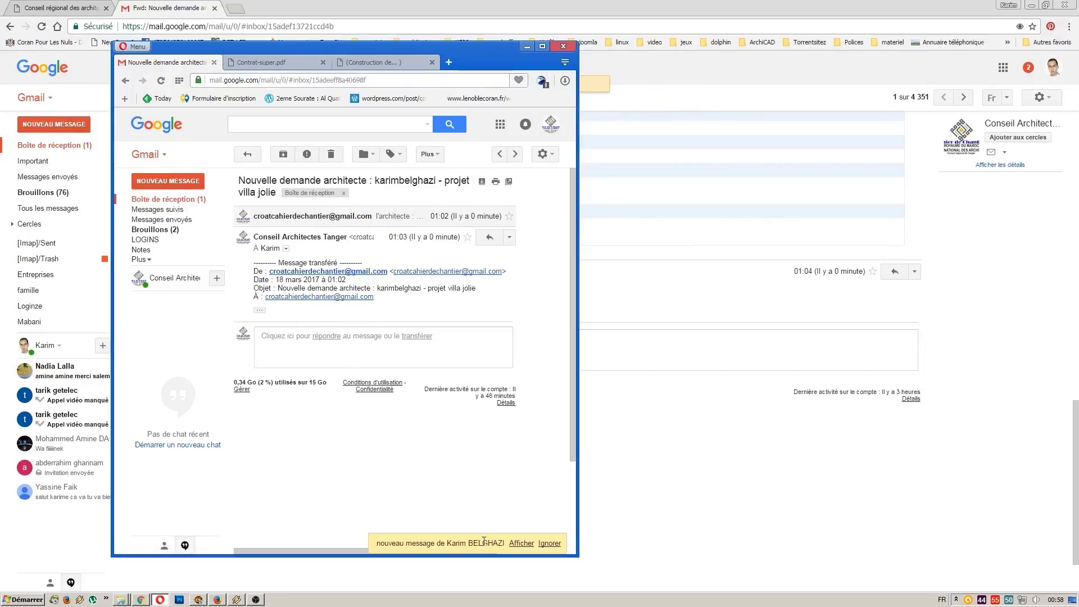
pyautogui.click(522, 543)
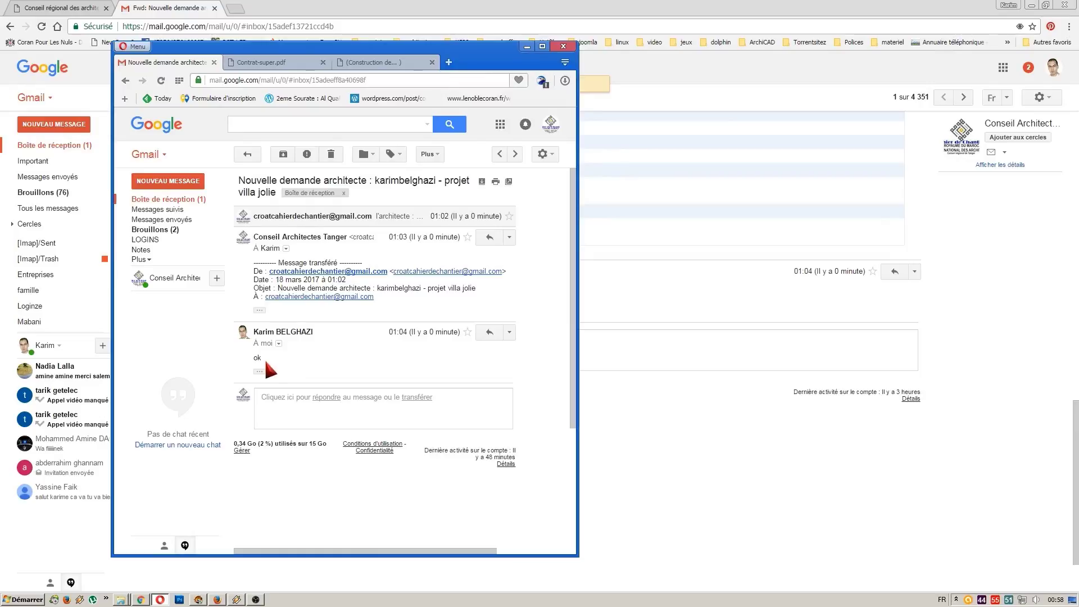
pyautogui.moveTo(265, 344)
# Switch to the croatanger.org tab in Chrome, log in with the prefilled council account, and bring up the list of authorisation requests
pyautogui.click(282, 8)
pyautogui.click(89, 9)
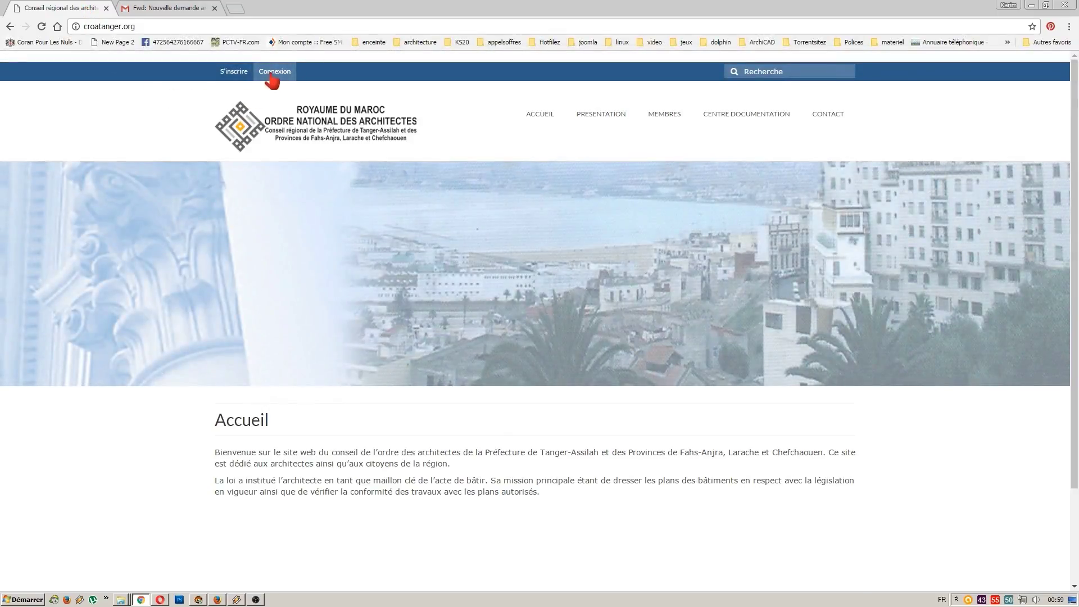
pyautogui.click(273, 79)
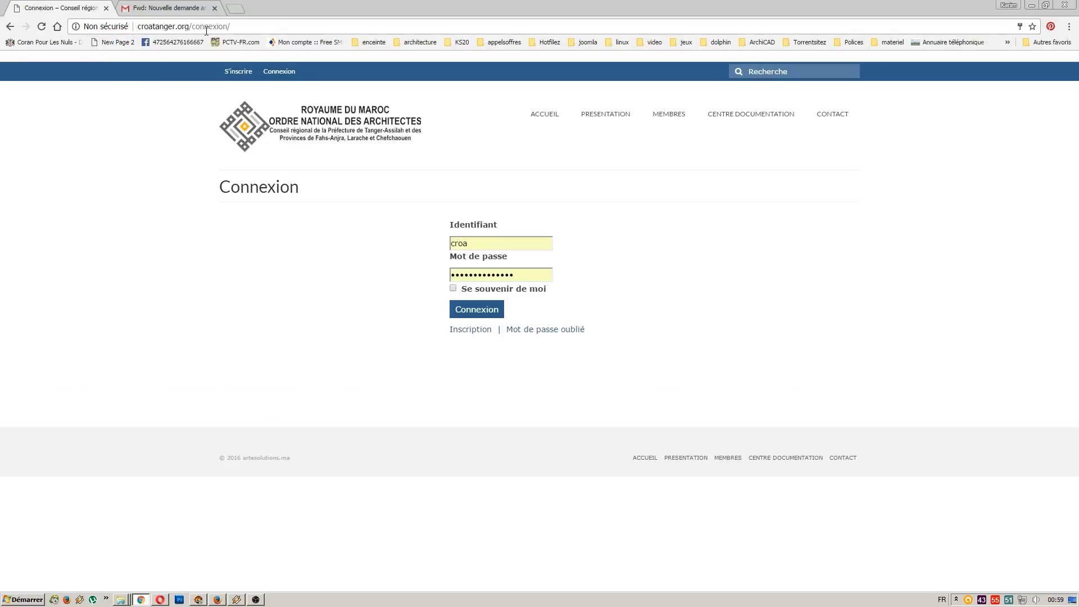
pyautogui.click(476, 316)
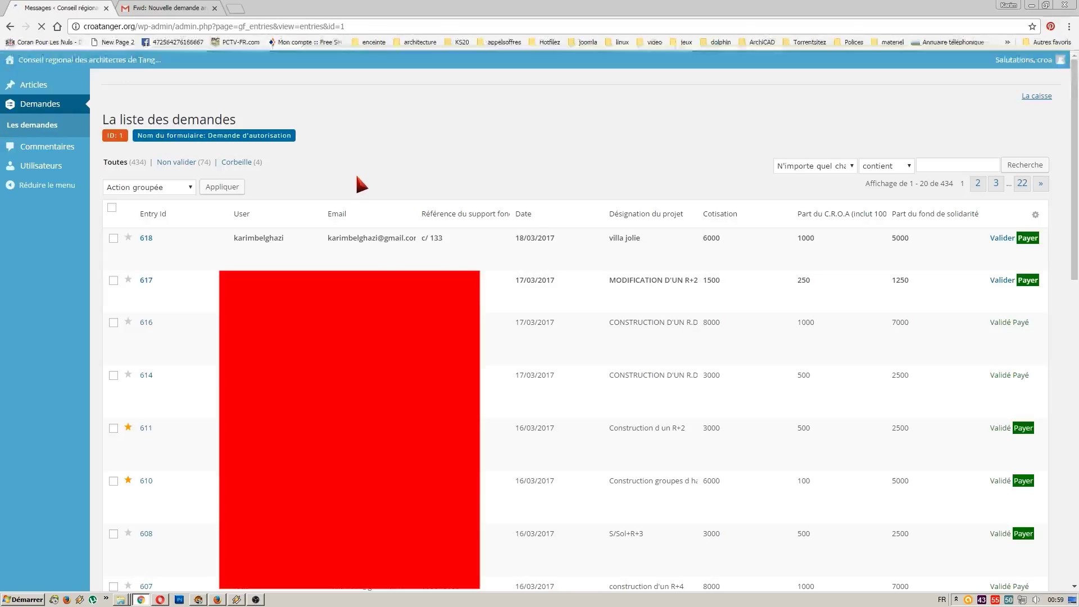
# Validate the villa jolie authorisation request, entry 618, in the council's list of requests
pyautogui.moveTo(289, 243)
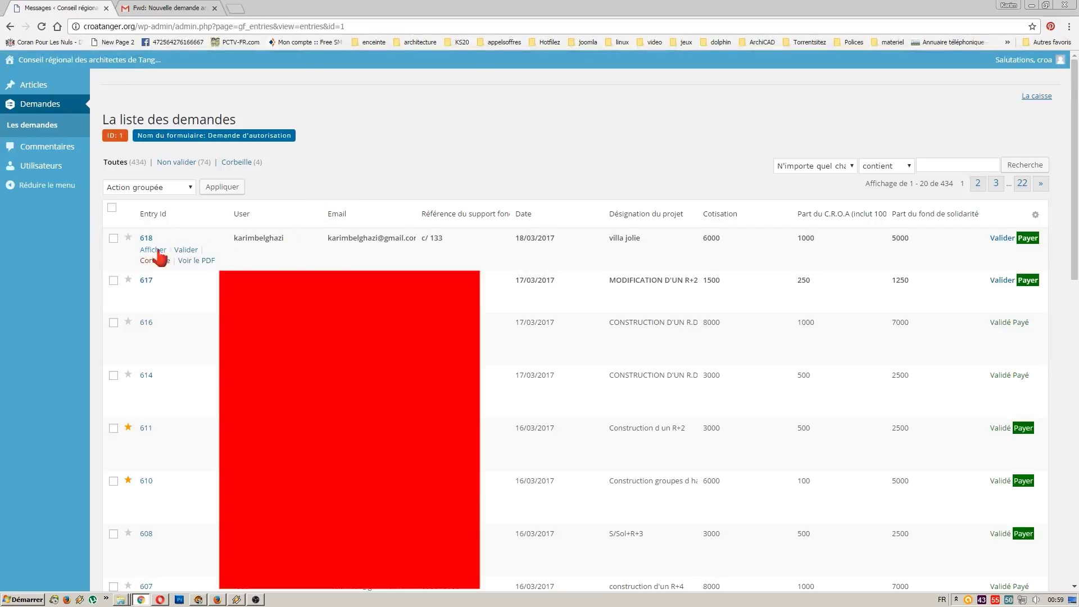
pyautogui.click(1002, 238)
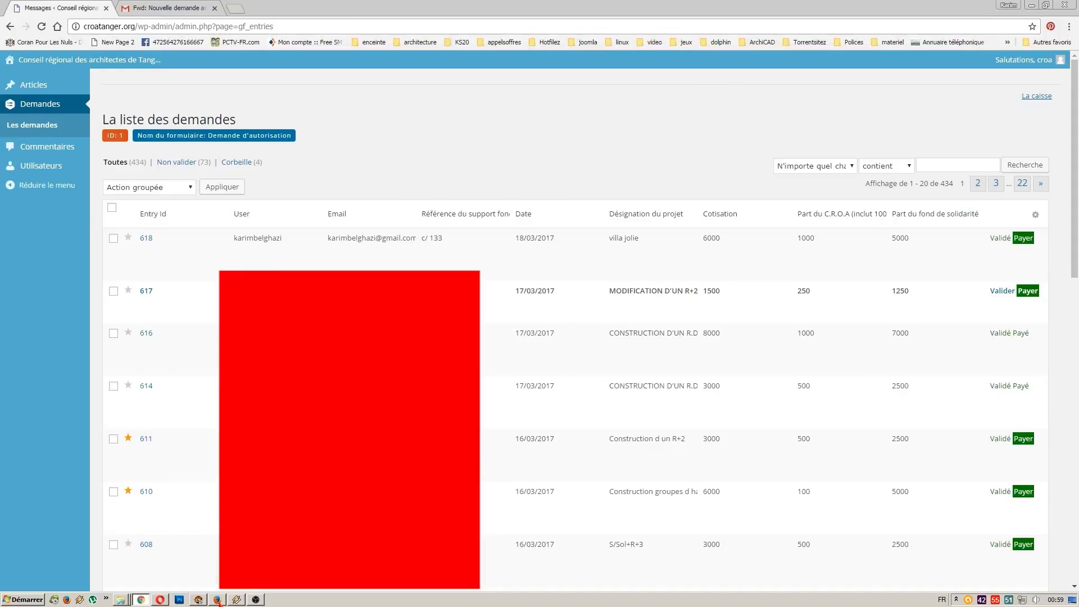
# Return from the forwarded villa jolie conversation to the architect's Gmail inbox to check for messages from the council
pyautogui.click(217, 600)
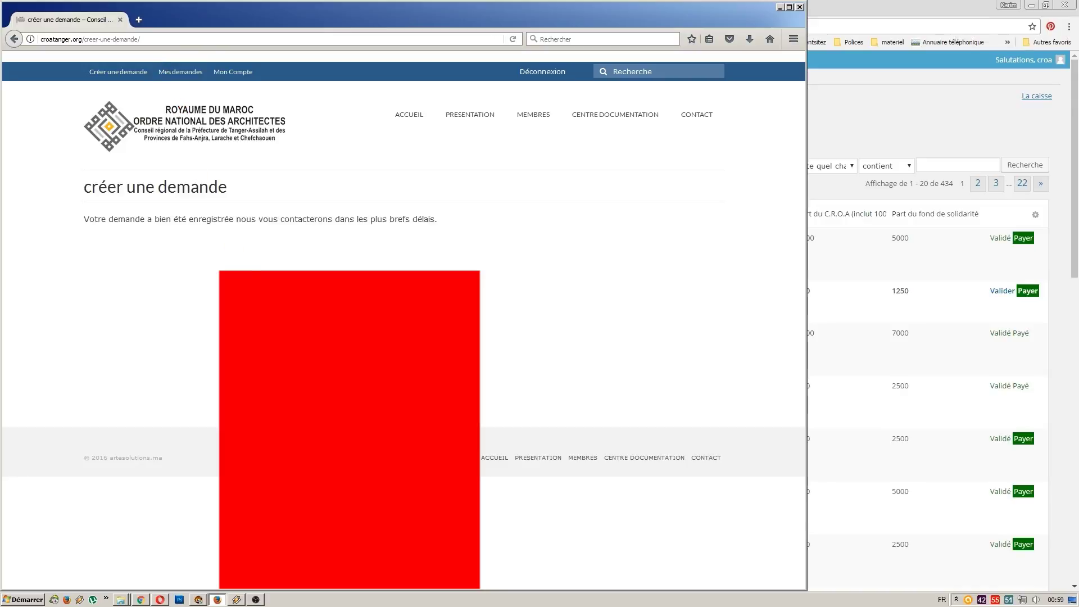
pyautogui.click(142, 600)
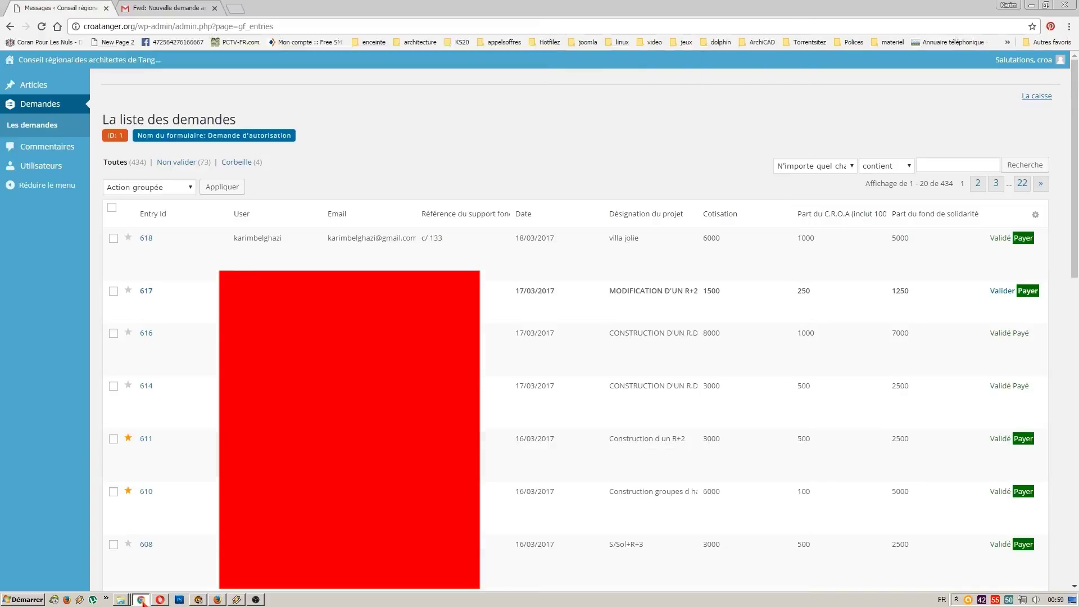
pyautogui.click(142, 9)
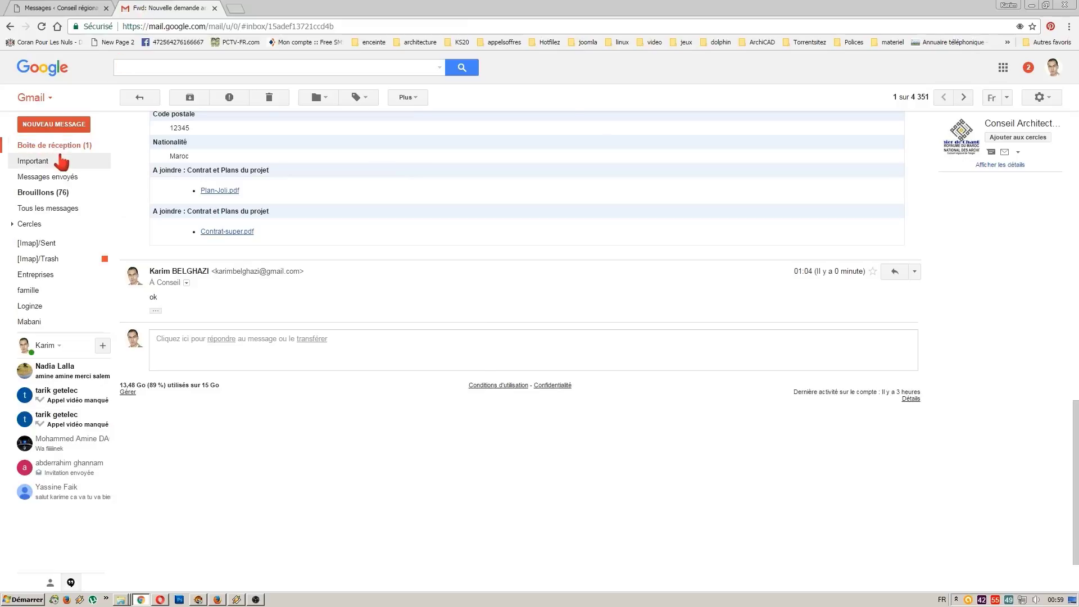
pyautogui.click(29, 147)
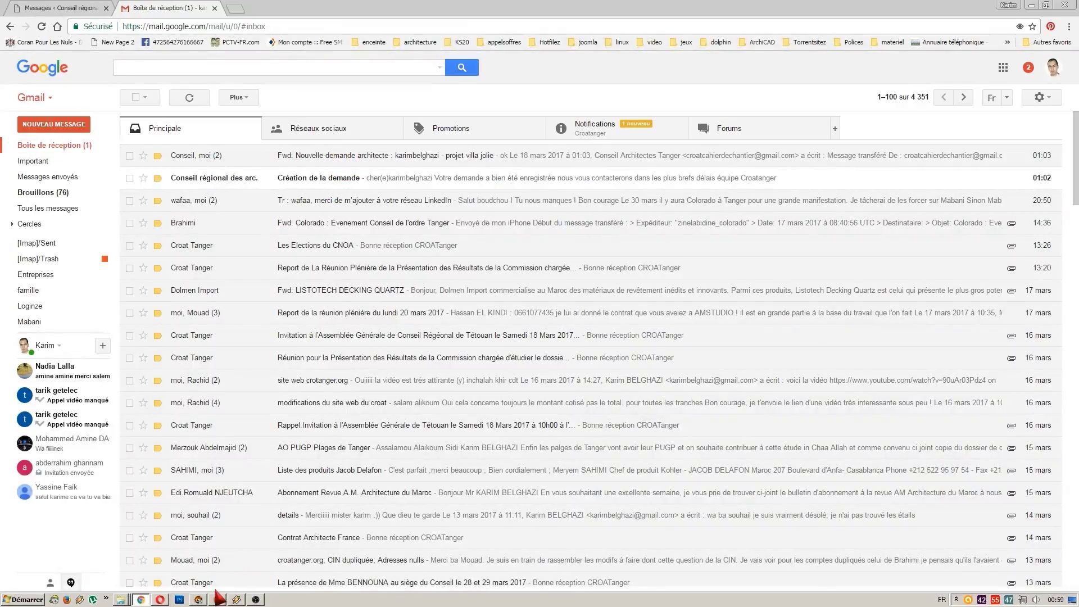
# Switch to the architect's croatanger.org session in Firefox, display the architect's own requests, and open the PDF of validated request 618
pyautogui.click(217, 600)
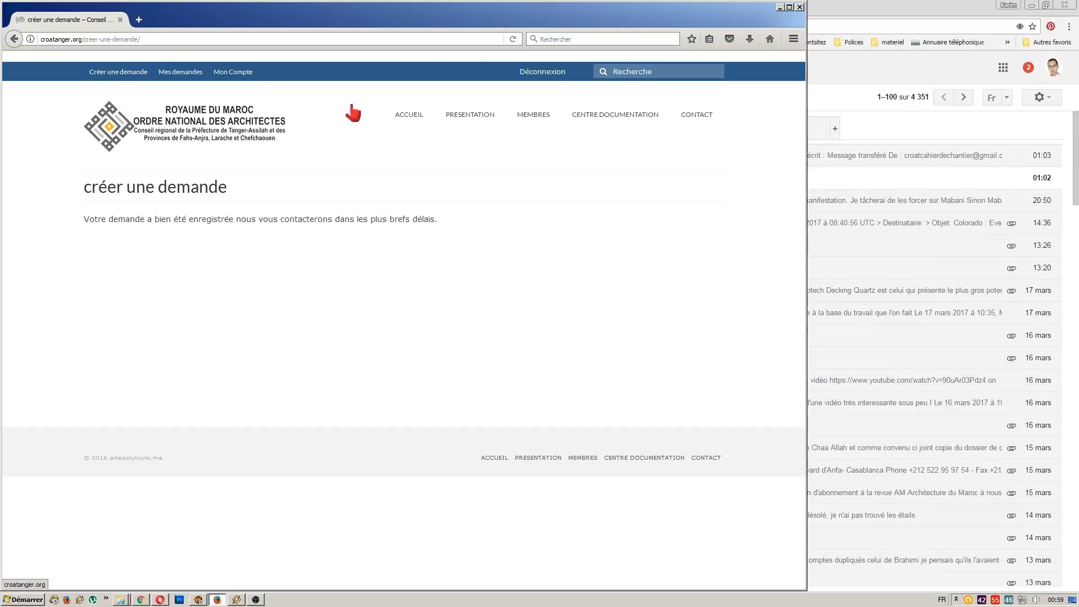
pyautogui.click(179, 72)
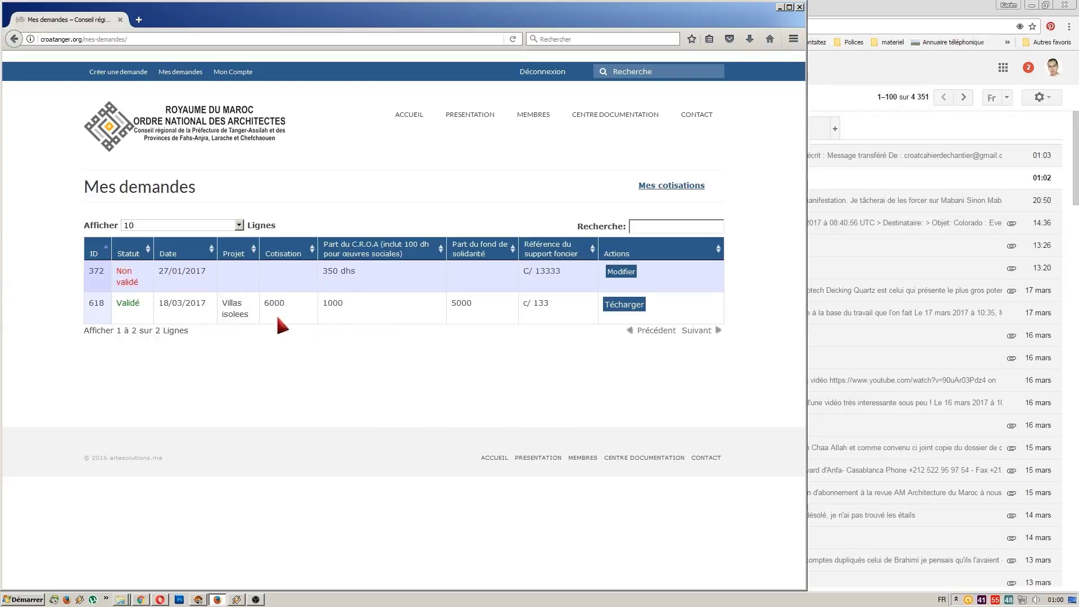
pyautogui.click(624, 305)
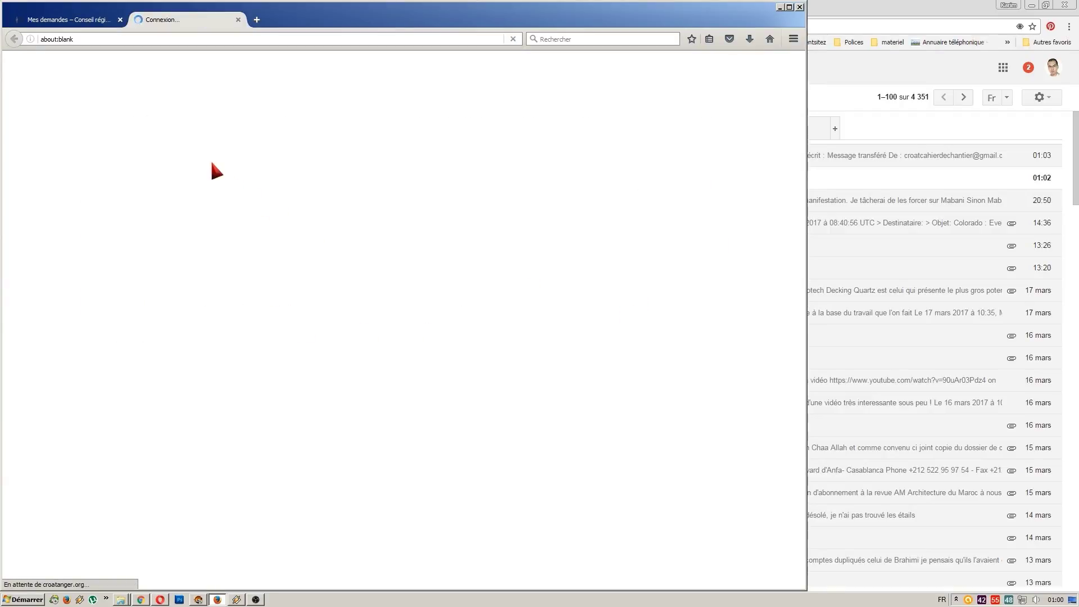
# Review the villa jolie PDF from the project details through the attestation on page 2, highlighting the client name "les zeureux" and part of the project line
pyautogui.click(68, 19)
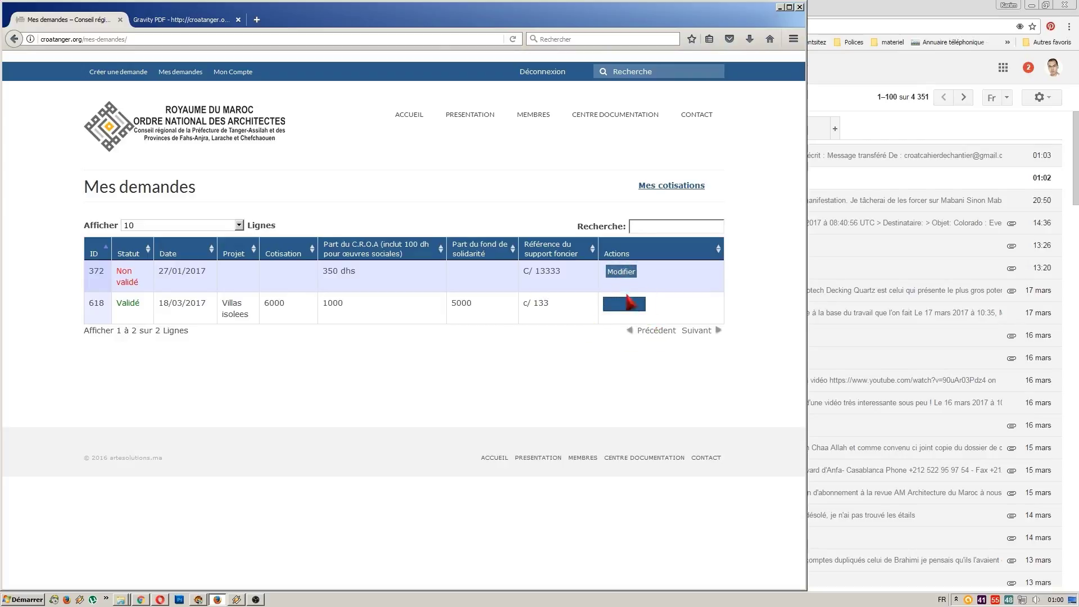
pyautogui.click(202, 23)
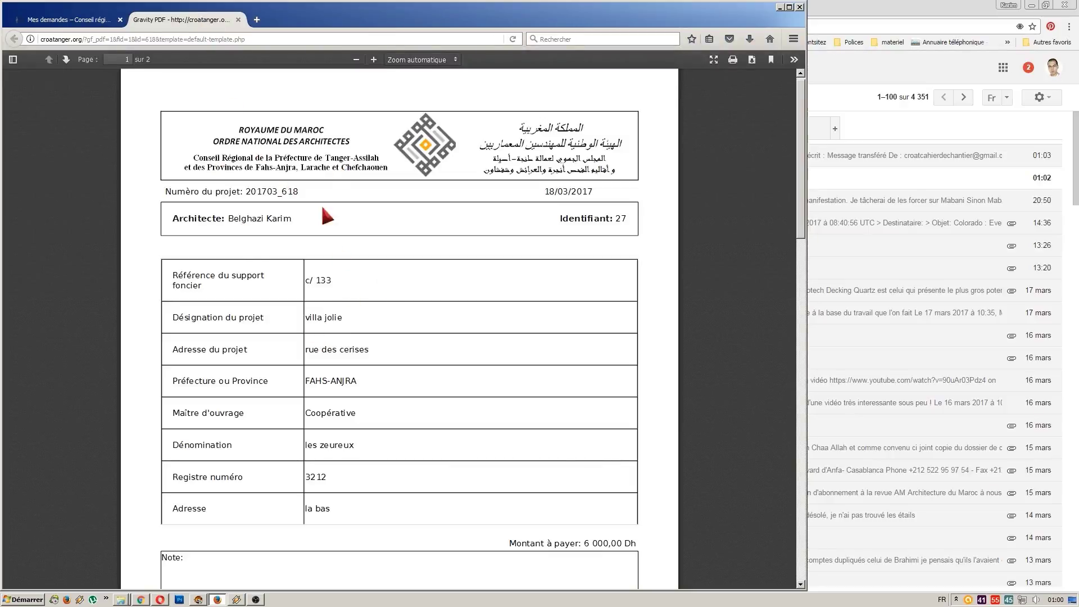
pyautogui.scroll(-3, 370, 389)
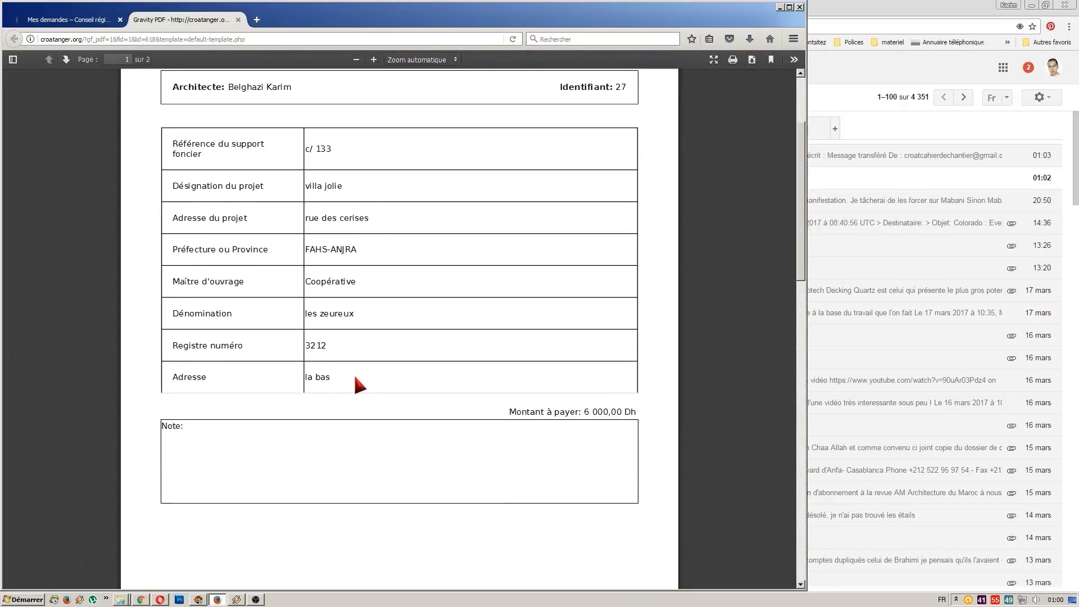
pyautogui.scroll(-2, 356, 378)
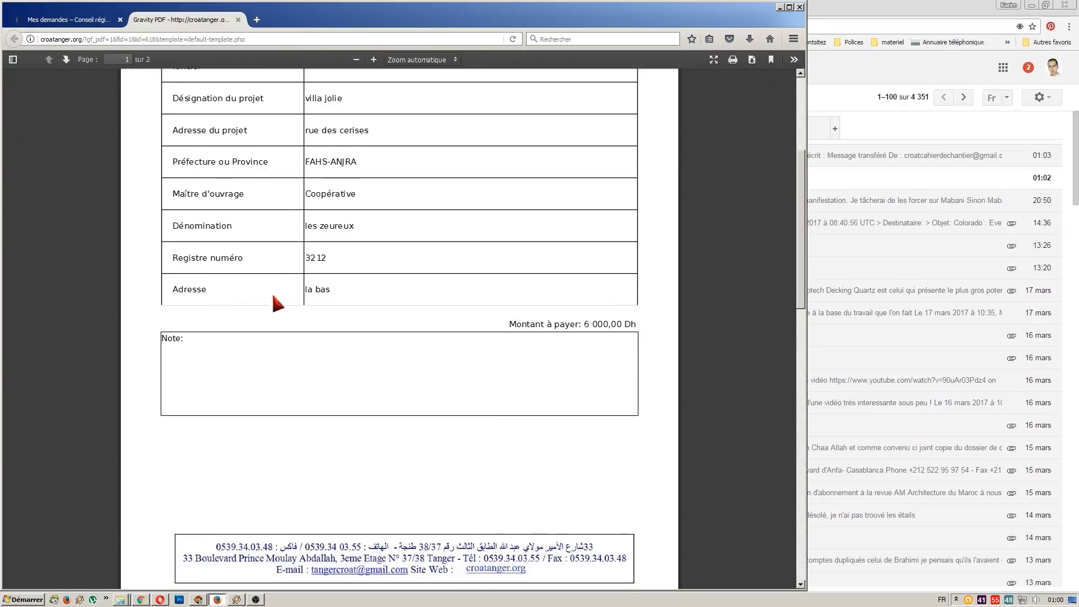
pyautogui.scroll(-13, 281, 314)
pyautogui.scroll(-6, 284, 326)
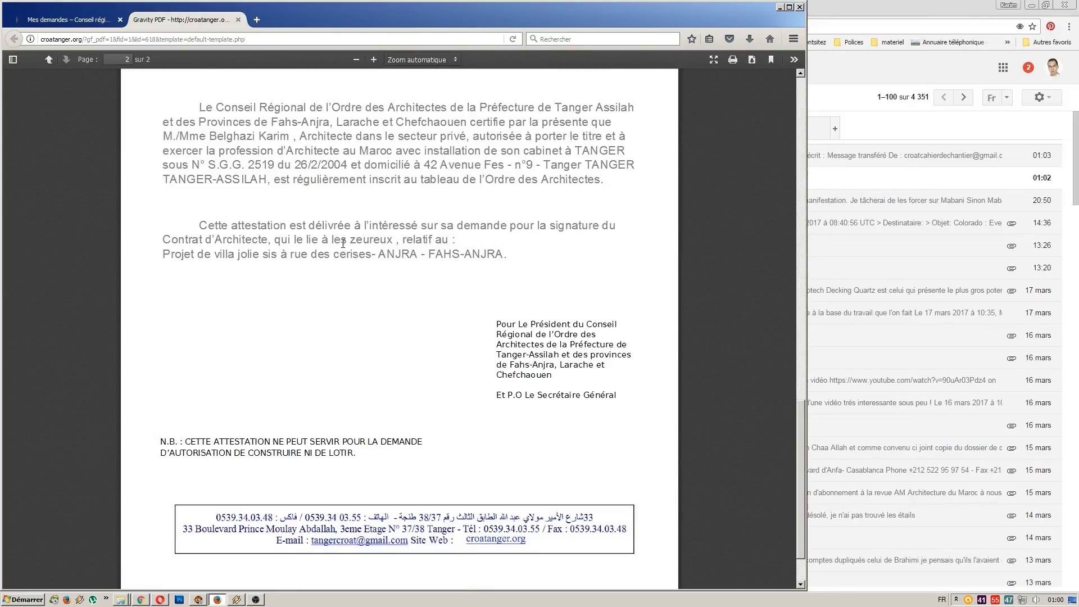
pyautogui.moveTo(331, 241); pyautogui.dragTo(399, 241)
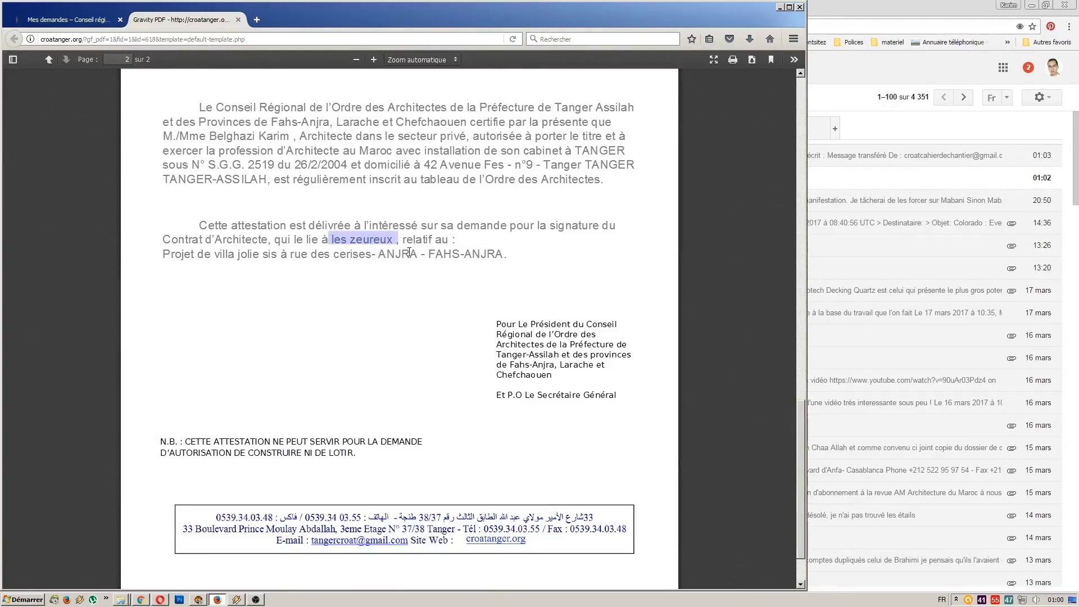
pyautogui.moveTo(191, 254); pyautogui.dragTo(203, 254)
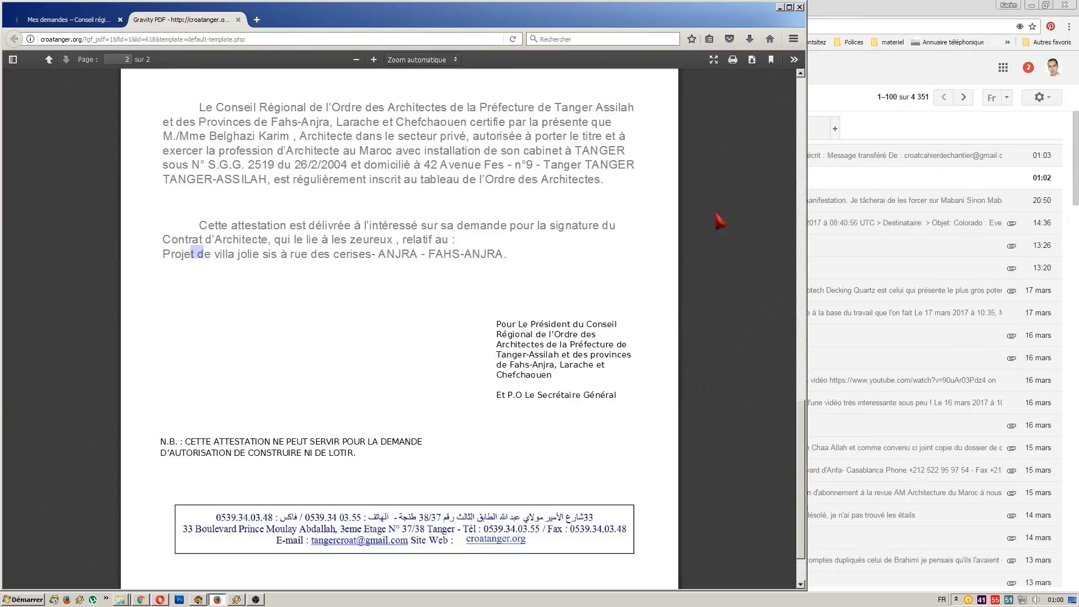
# Close the villa jolie PDF and return to the council's list of authorisation requests in Chrome
pyautogui.click(238, 20)
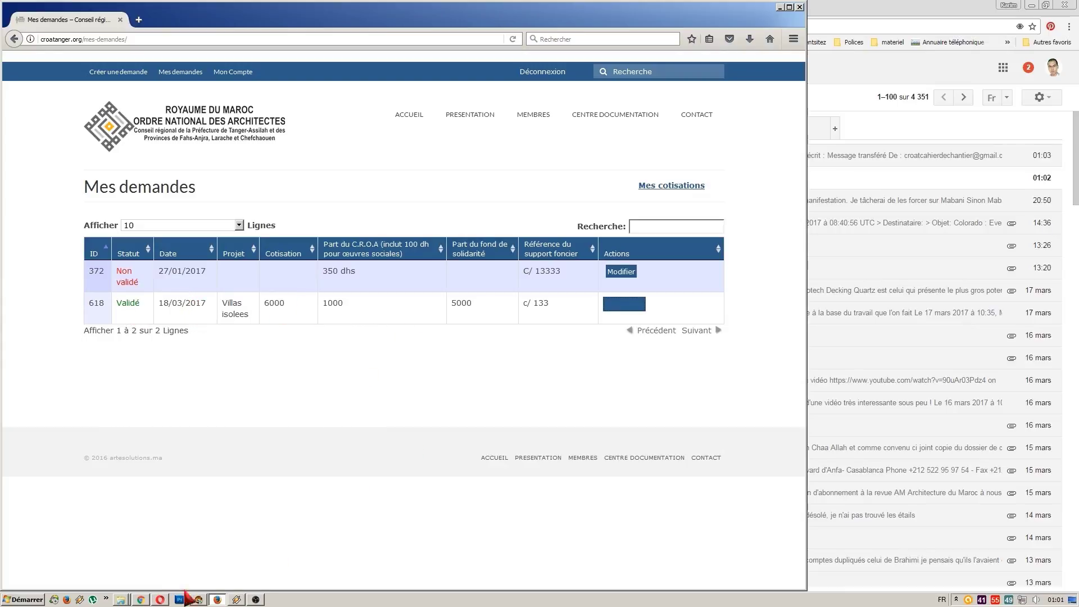
pyautogui.click(142, 600)
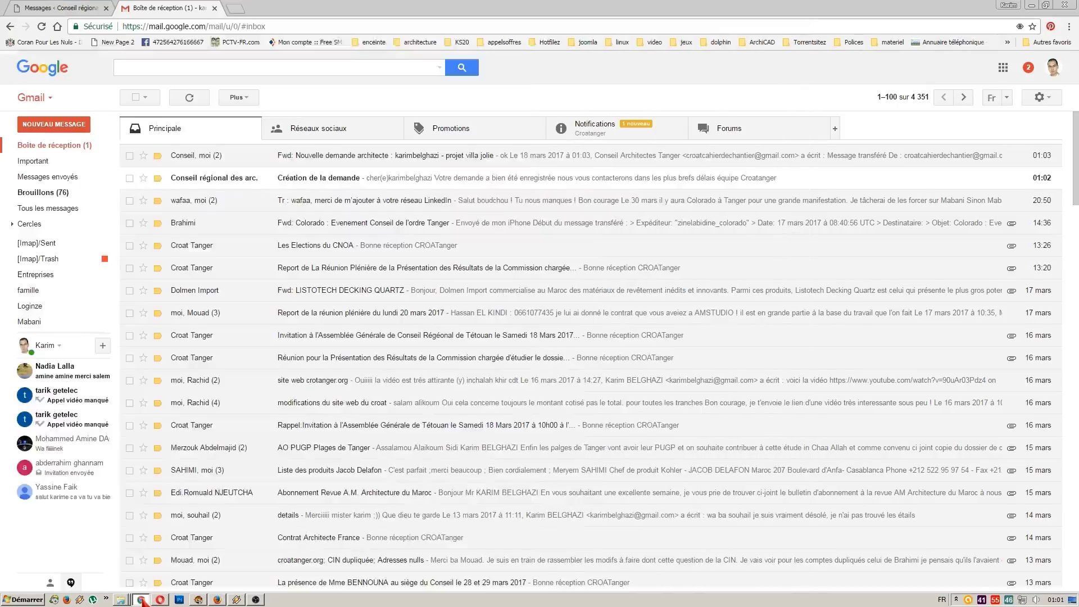
pyautogui.click(60, 8)
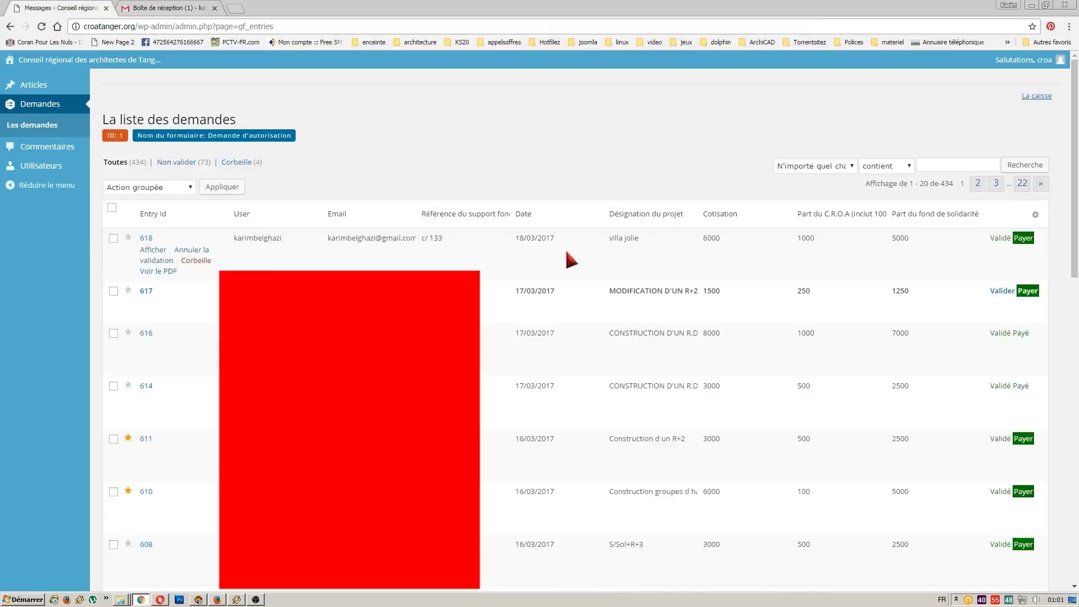